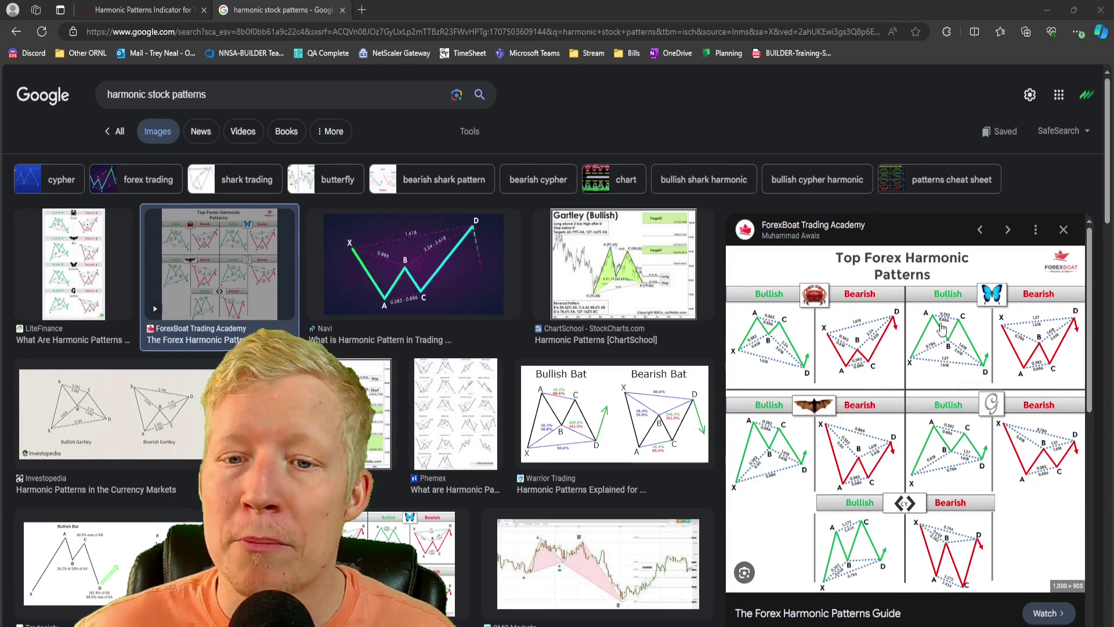
- Switch to the Harmonic Patterns Indicator thread and skim its description
{"action": "left_click", "coordinate": [141, 8]}
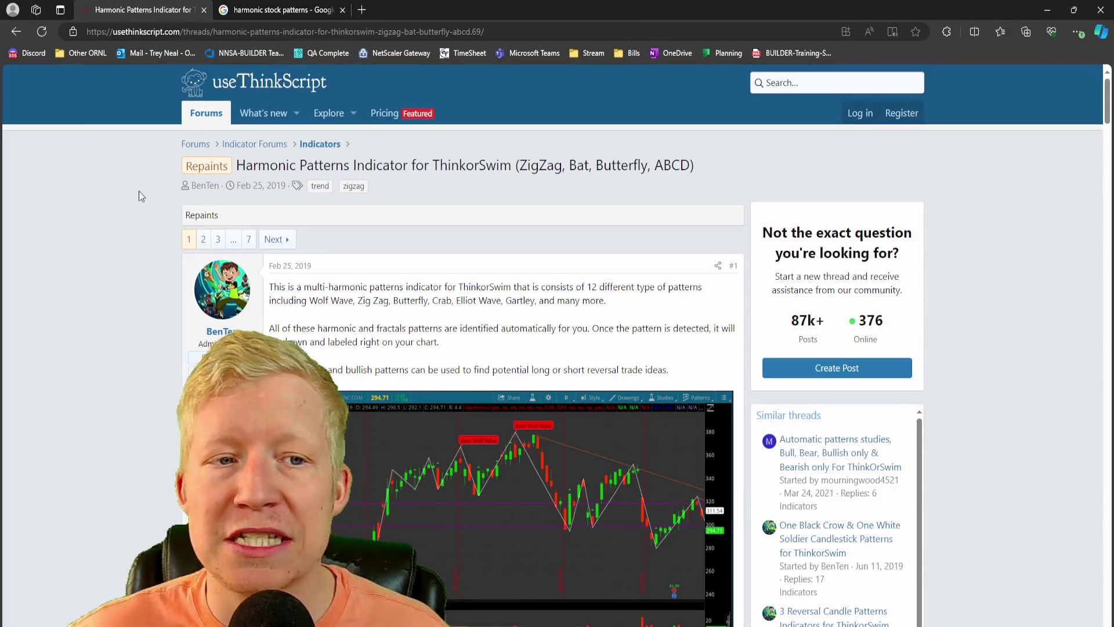
{"action": "scroll", "coordinate": [192, 238], "scroll_direction": "down", "scroll_amount": 8}
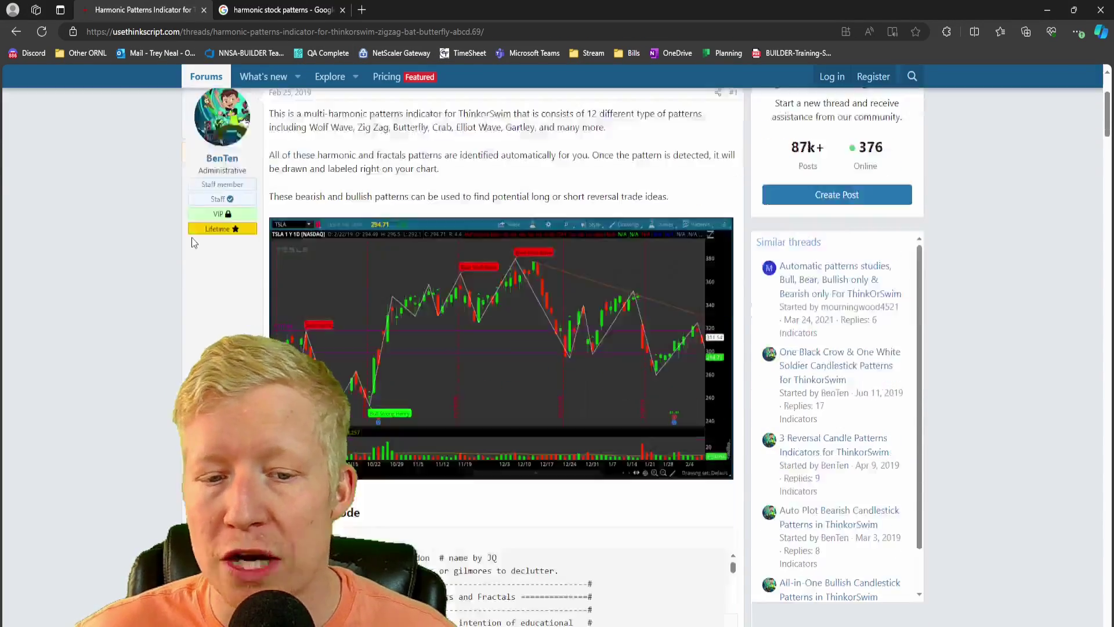
{"action": "scroll", "coordinate": [183, 243], "scroll_direction": "up", "scroll_amount": 6}
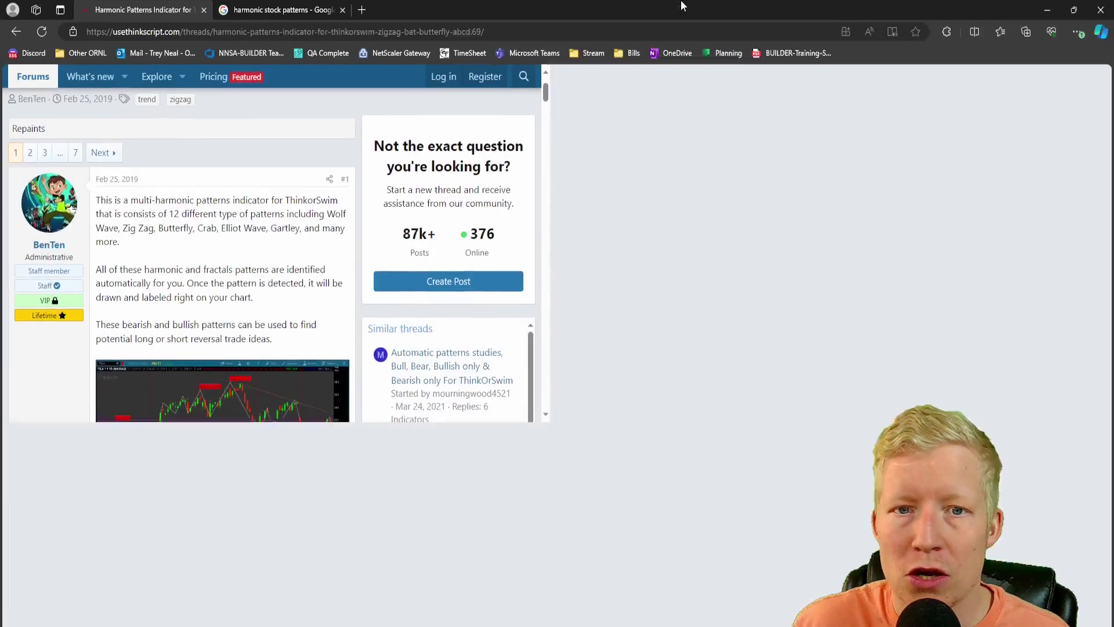
- Select the whole thinkScript code block in the thread and copy it
{"action": "scroll", "coordinate": [551, 346], "scroll_direction": "down", "scroll_amount": 10}
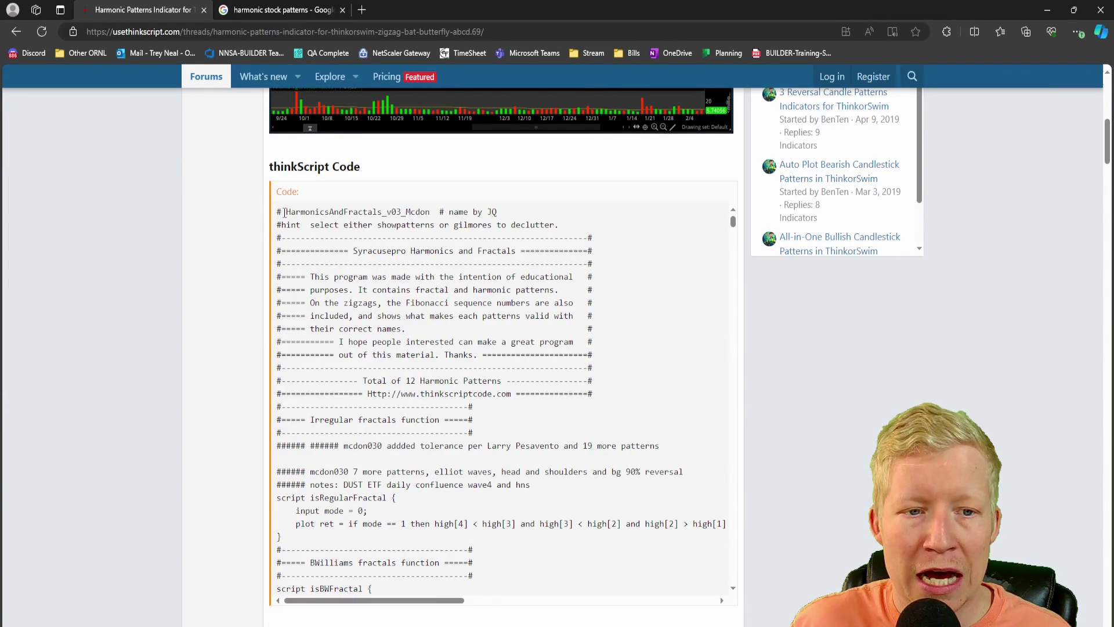
{"action": "left_click_drag", "start_coordinate": [284, 213], "coordinate": [656, 219]}
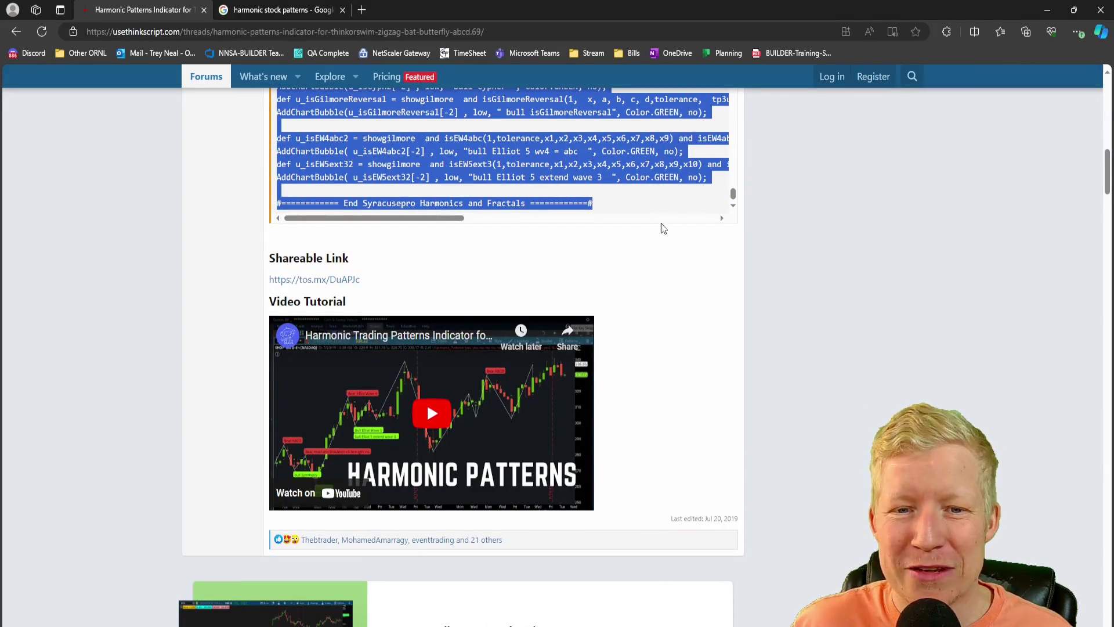
{"action": "scroll", "coordinate": [803, 294], "scroll_direction": "up", "scroll_amount": 7}
{"action": "right_click", "coordinate": [513, 353]}
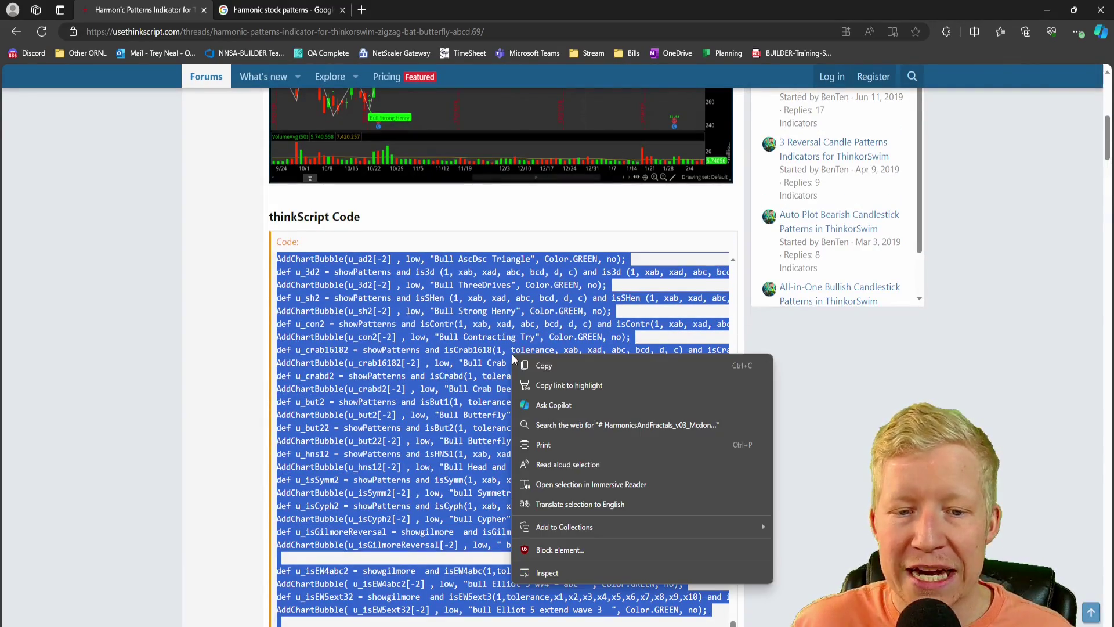
{"action": "left_click", "coordinate": [536, 366]}
- Hide the browser to reveal the SPY chart and open Edit Studies and Strategies
{"action": "left_click_drag", "start_coordinate": [986, 12], "coordinate": [786, 139]}
{"action": "left_click", "coordinate": [865, 118]}
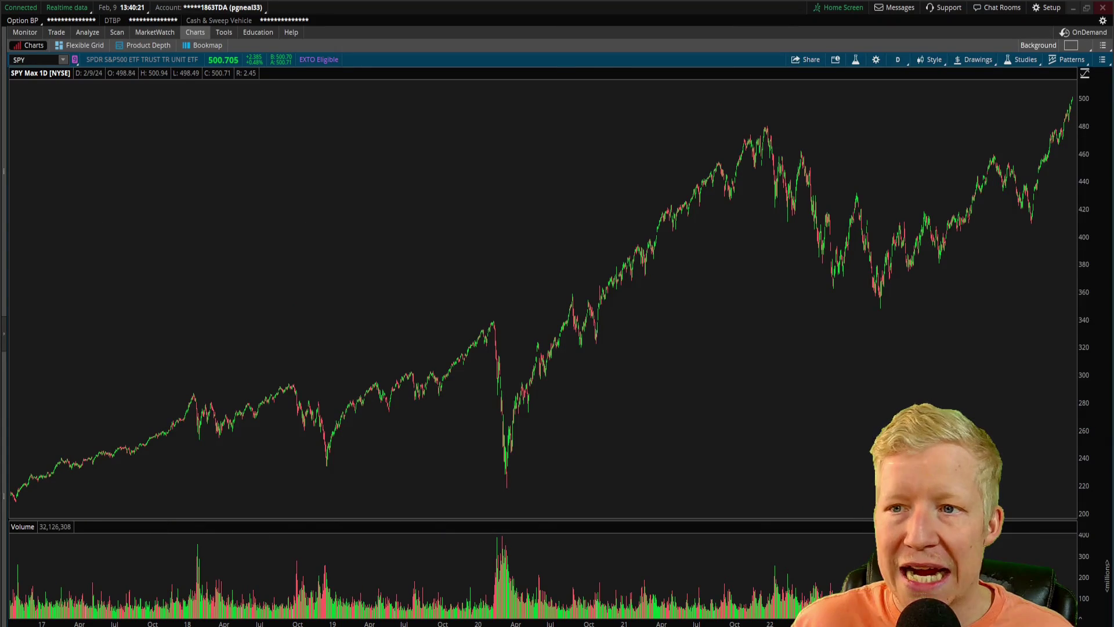
{"action": "left_click", "coordinate": [1022, 61]}
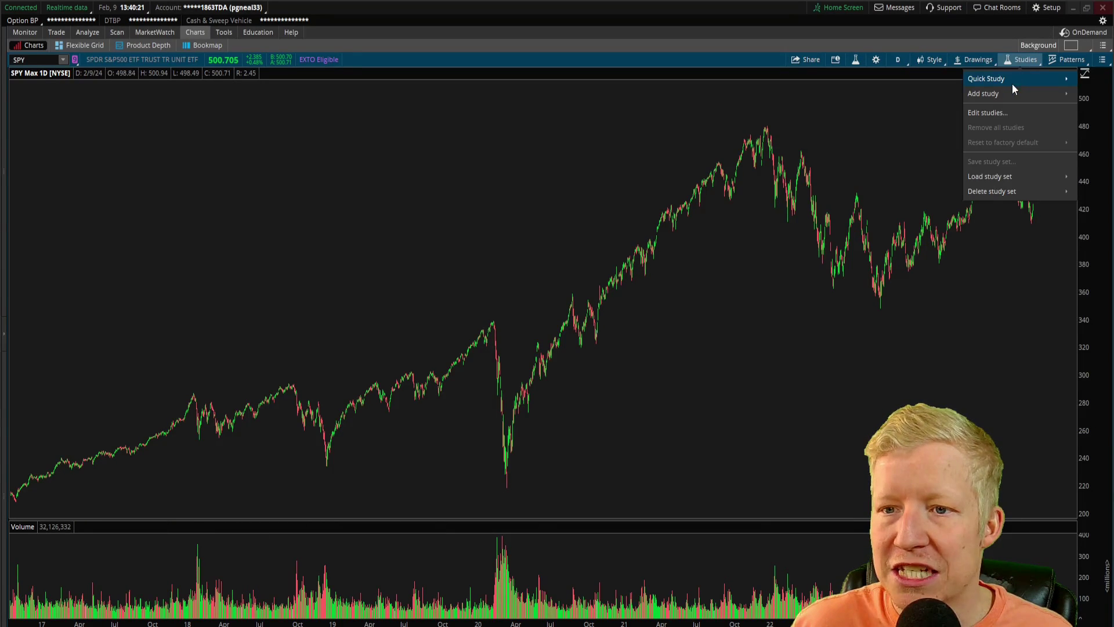
{"action": "left_click", "coordinate": [997, 111]}
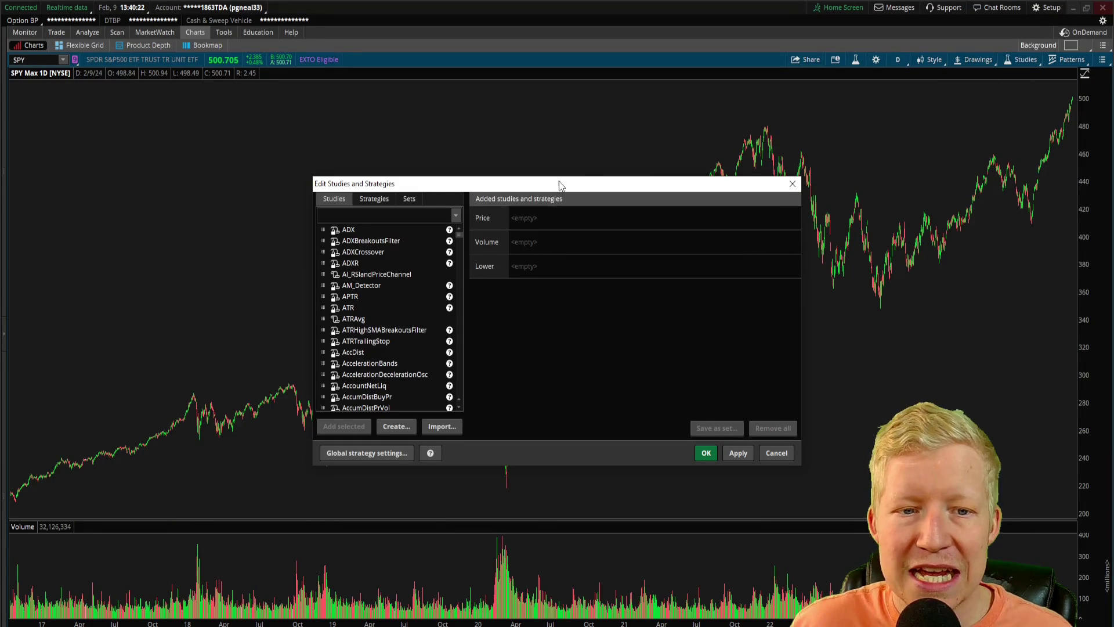
- Create a new study from the pasted harmonic-patterns script, named SubscribetotheChannelPlease
{"action": "left_click", "coordinate": [397, 427]}
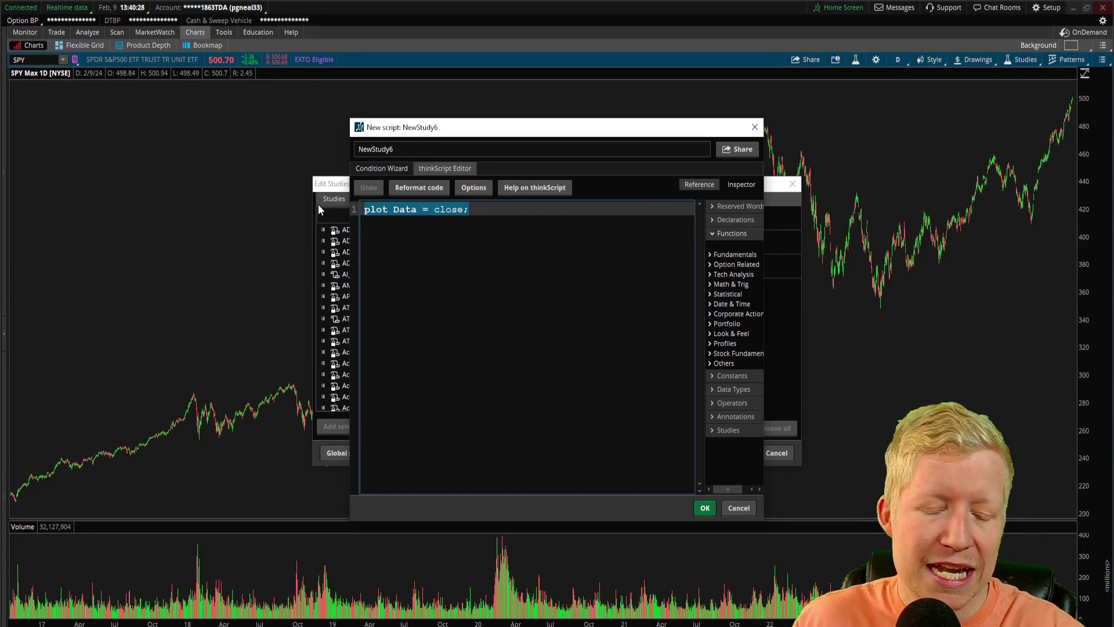
{"action": "key", "text": "BackSpace"}
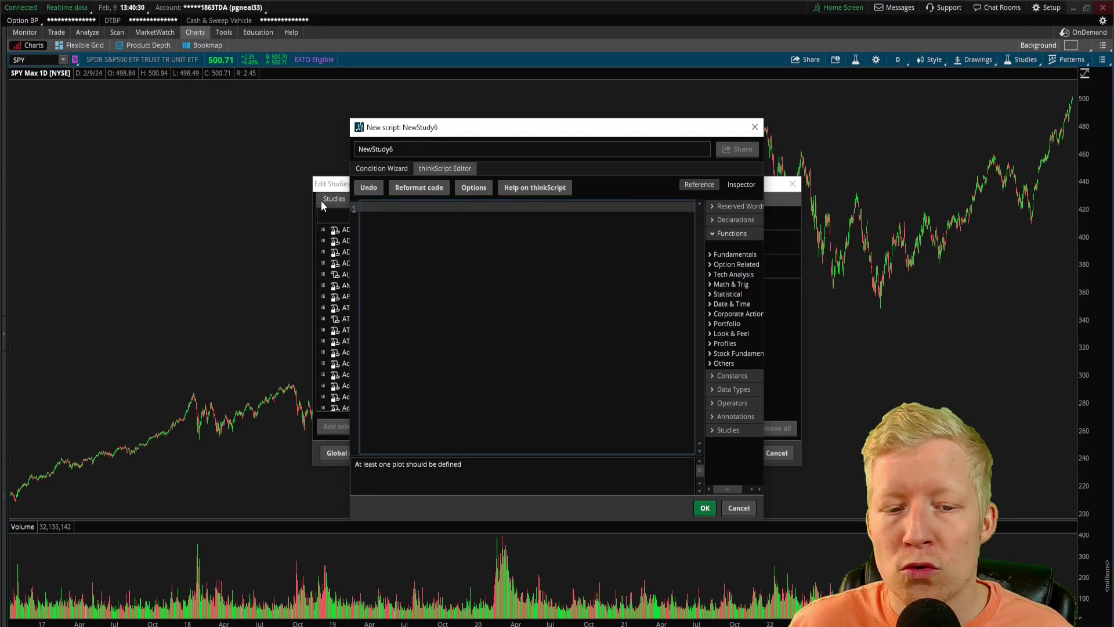
{"action": "key", "text": "ctrl+v"}
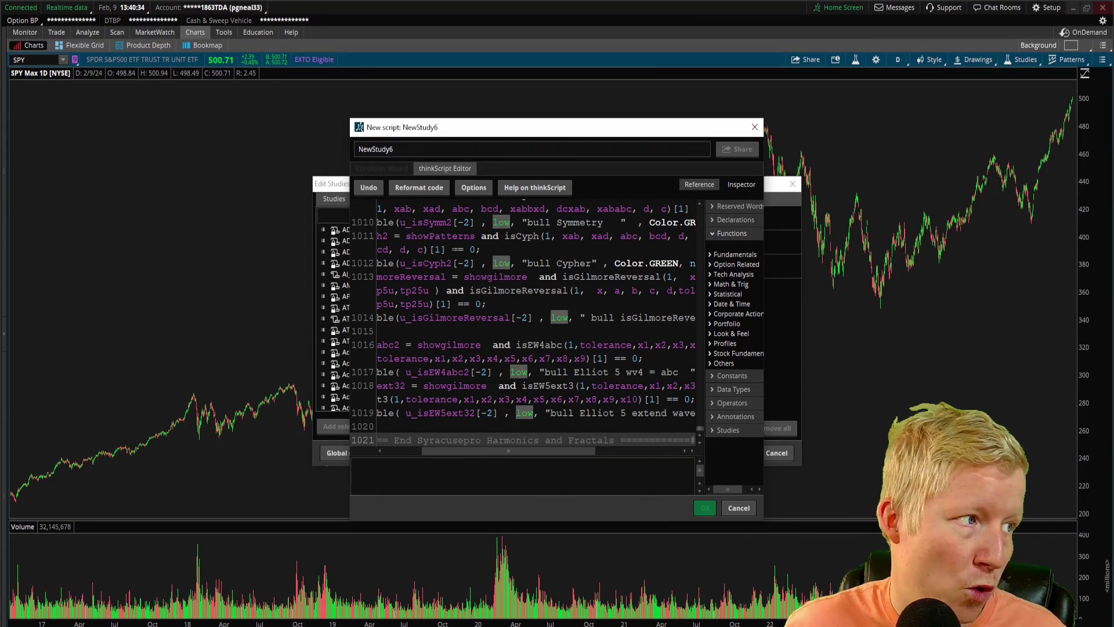
{"action": "left_click", "coordinate": [356, 148]}
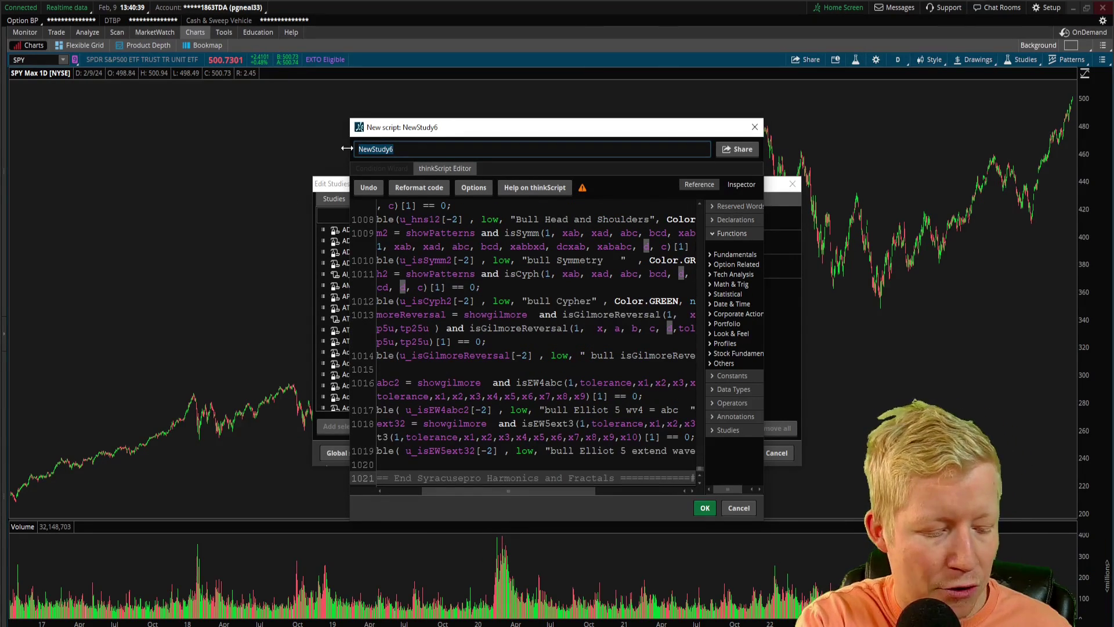
{"action": "type", "text": "Subscribeto"}
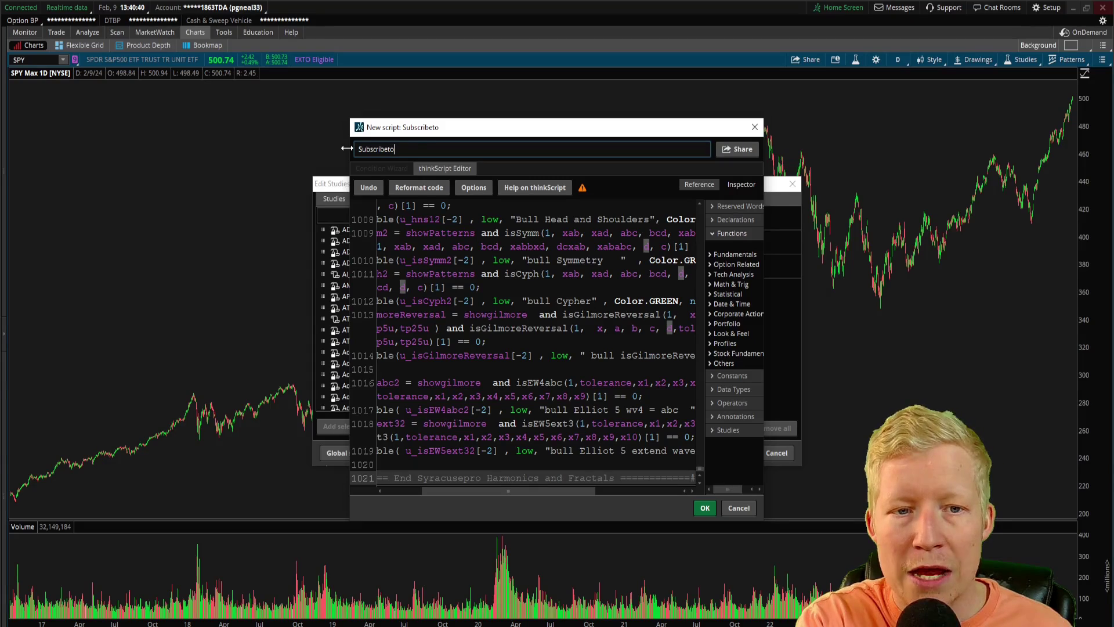
{"action": "type", "text": "theChannelPlease"}
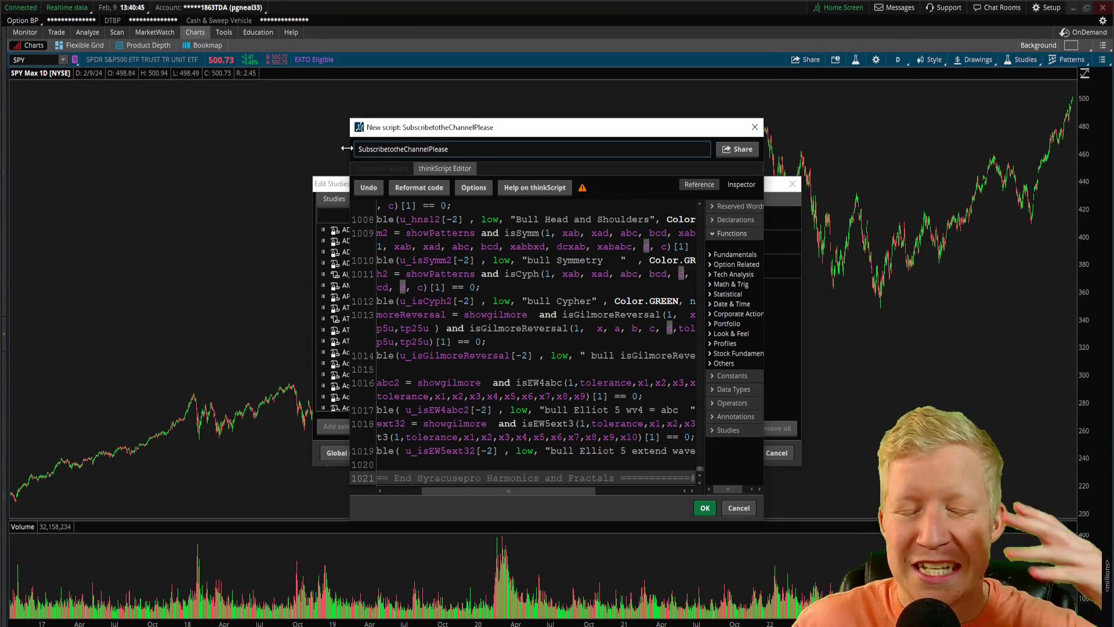
{"action": "left_click", "coordinate": [667, 398]}
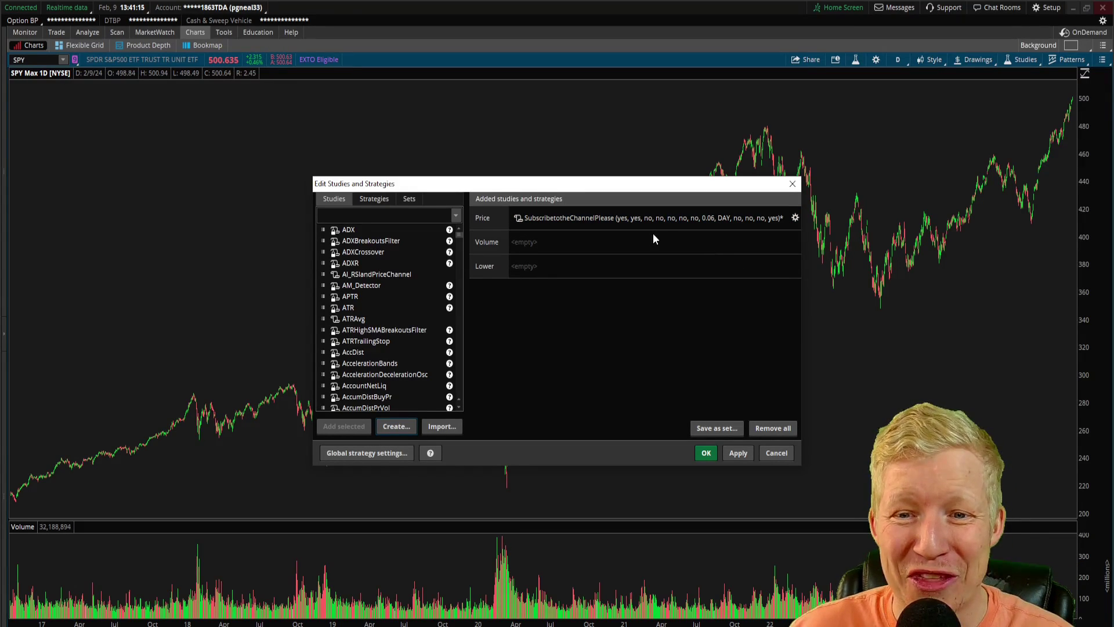
- Apply the SubscribetotheChannelPlease study to the SPY chart and close the studies dialog
{"action": "left_click", "coordinate": [737, 454]}
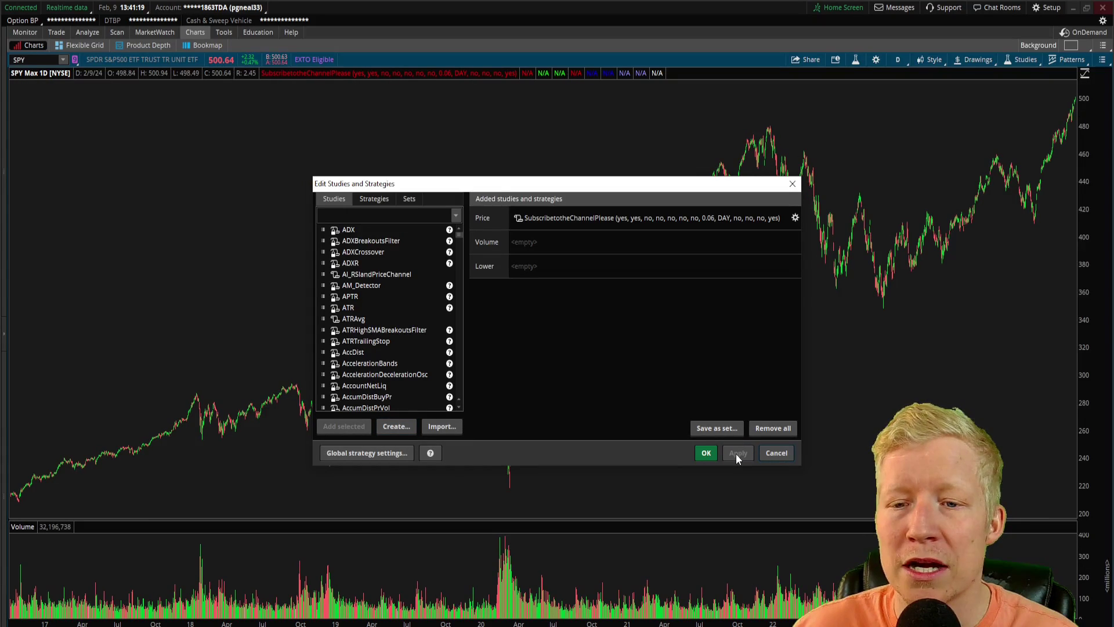
{"action": "left_click", "coordinate": [706, 454]}
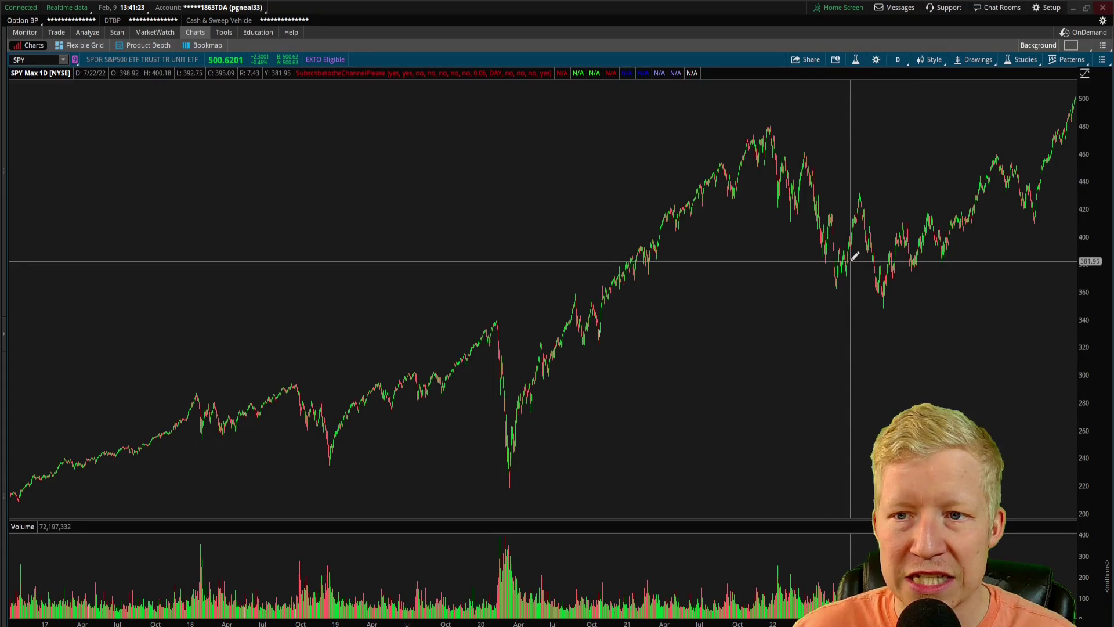
- Zoom into recent SPY price action, then zoom out to show several years of pattern bubbles
{"action": "scroll", "coordinate": [854, 256], "scroll_direction": "up", "scroll_amount": 5}
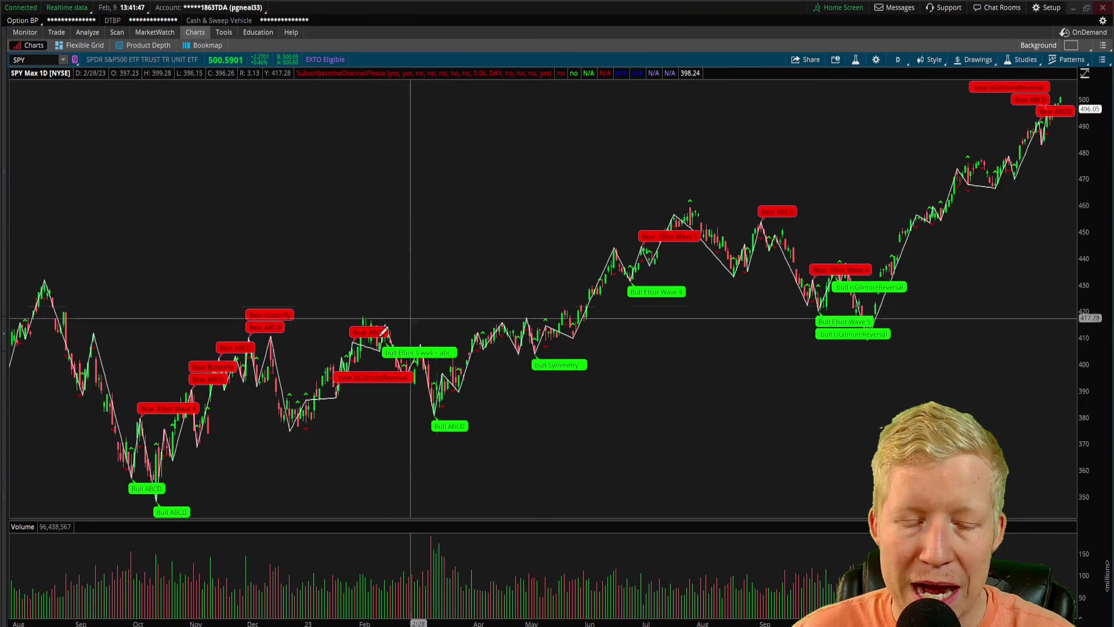
{"action": "key", "text": "Down"}
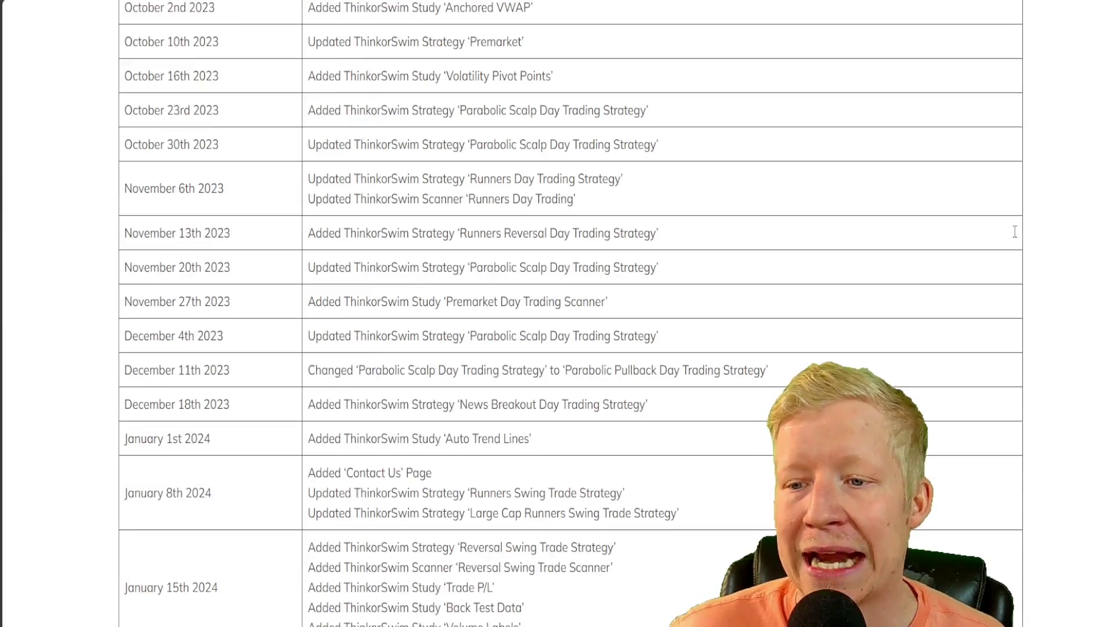
- Scroll the DayTradingStrategies page back up to its 'Gain a market edge' heading
{"action": "scroll", "coordinate": [1026, 251], "scroll_direction": "down", "scroll_amount": 3}
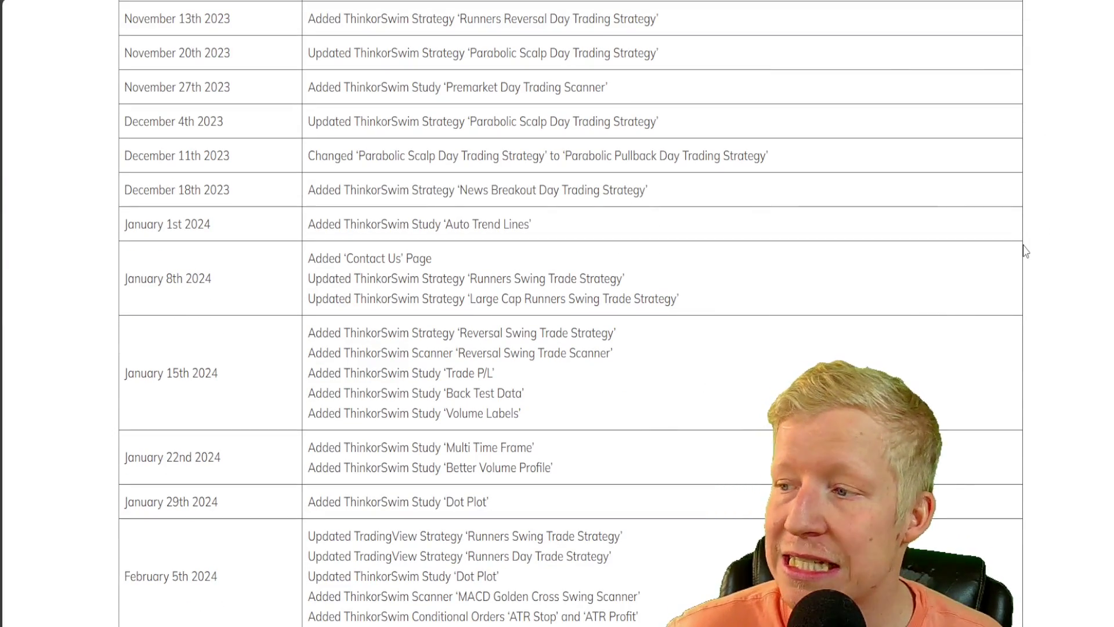
{"action": "scroll", "coordinate": [999, 264], "scroll_direction": "up", "scroll_amount": 10}
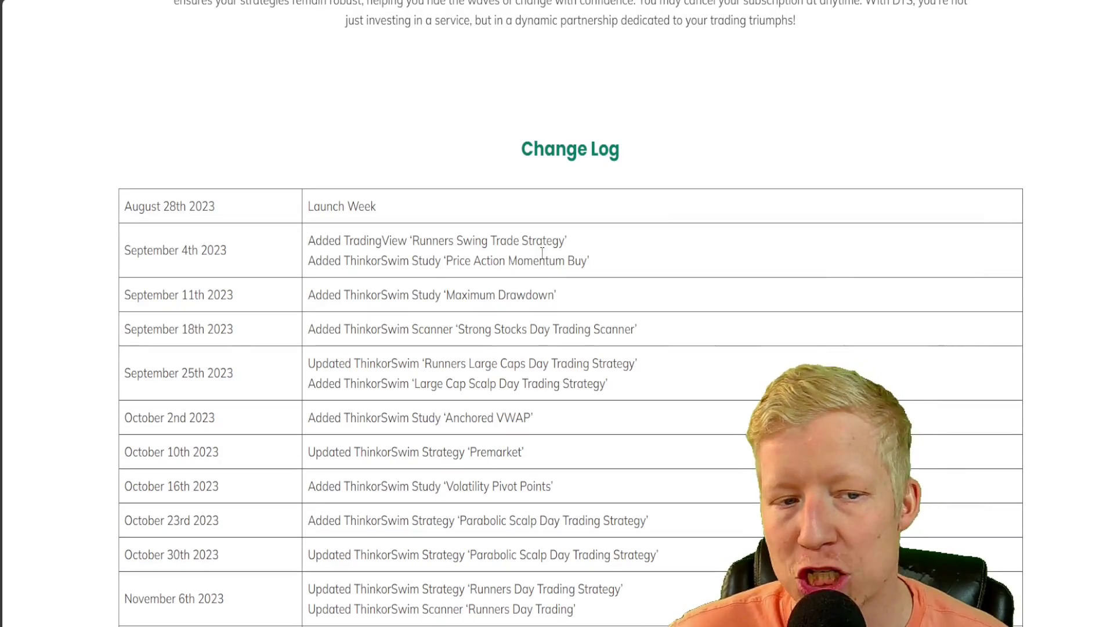
{"action": "scroll", "coordinate": [542, 253], "scroll_direction": "down", "scroll_amount": 10}
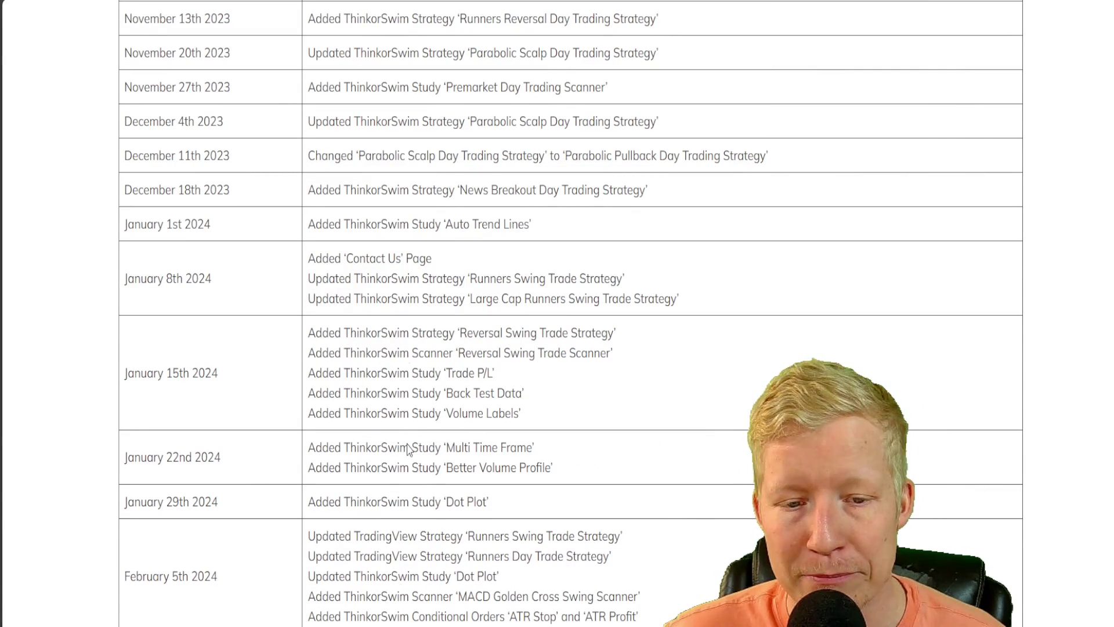
{"action": "scroll", "coordinate": [595, 439], "scroll_direction": "up", "scroll_amount": 5}
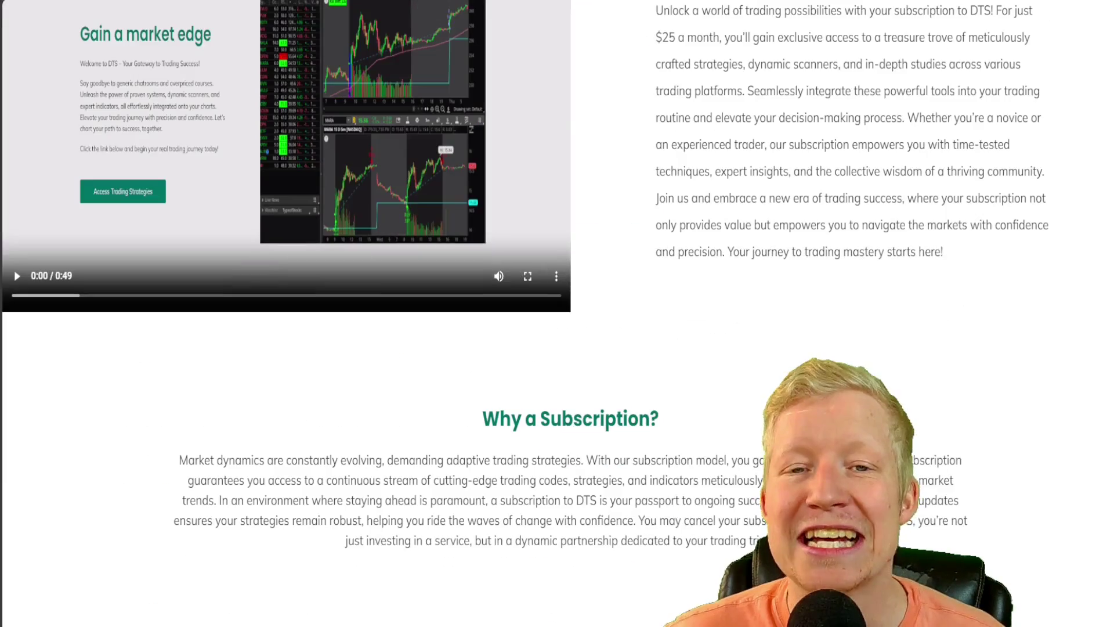
{"action": "scroll", "coordinate": [1060, 418], "scroll_direction": "up", "scroll_amount": 10}
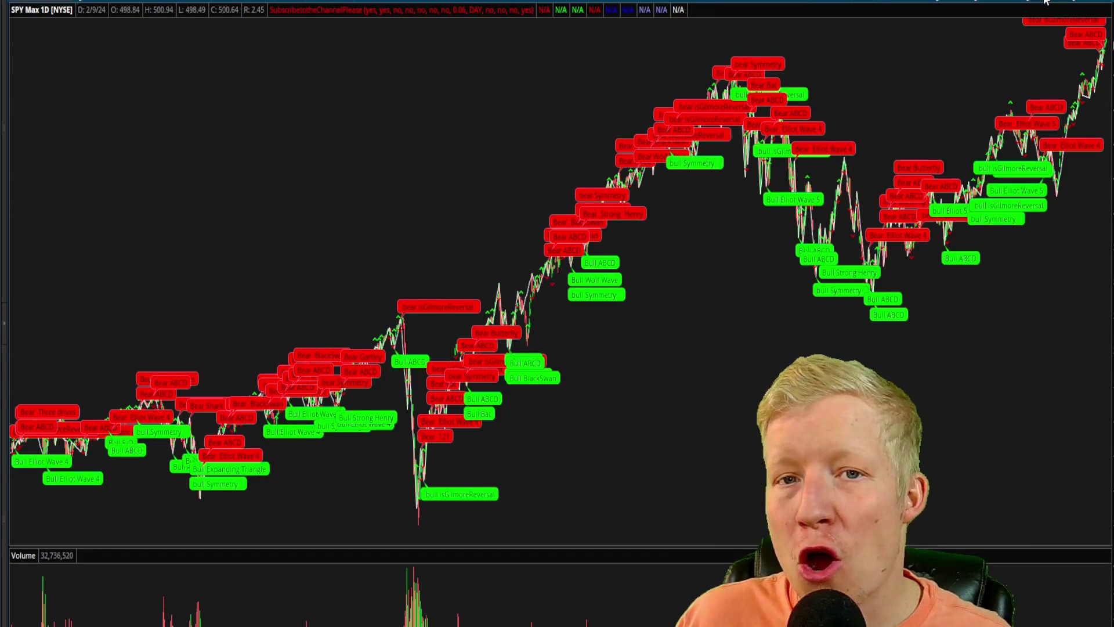
- Open SubscribetotheChannelPlease's settings from Edit Studies and scroll down to its Plots
{"action": "left_click", "coordinate": [1044, 1]}
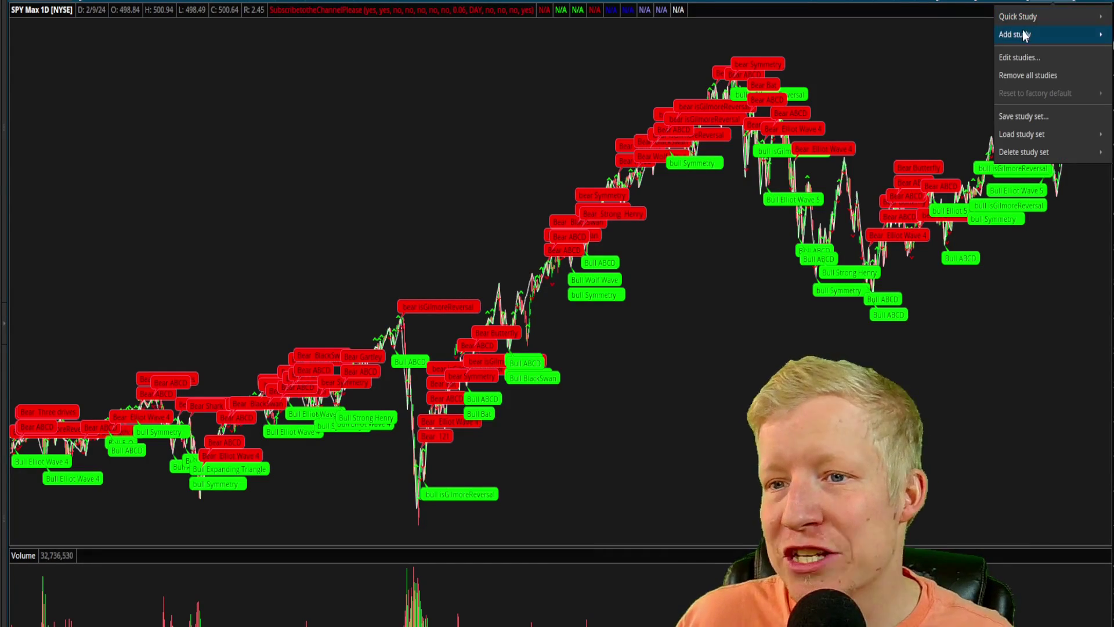
{"action": "left_click", "coordinate": [1014, 61]}
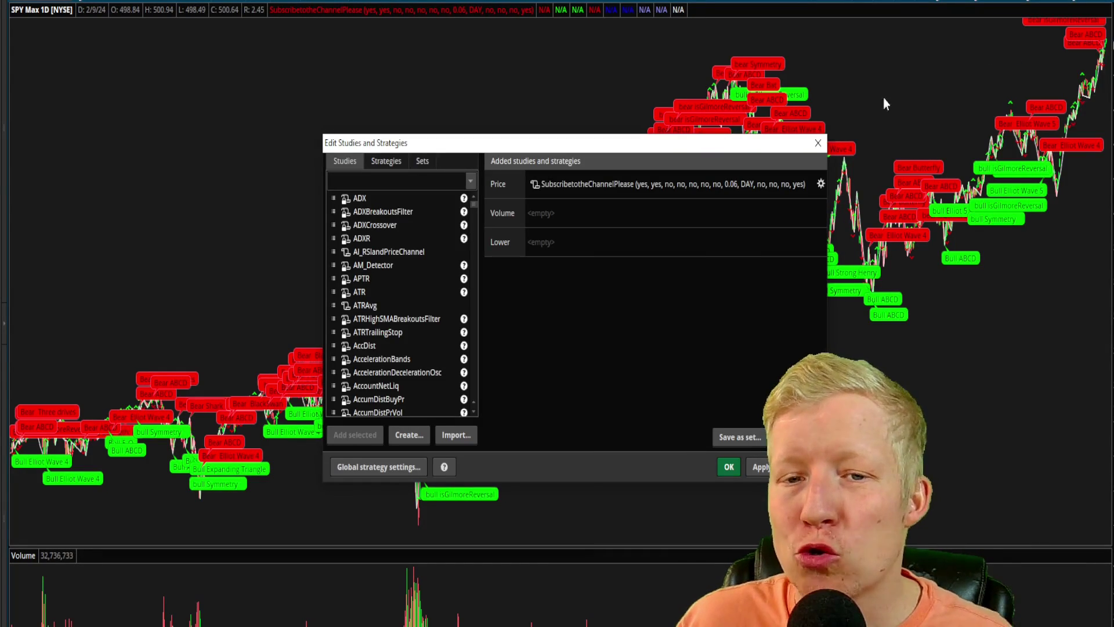
{"action": "left_click", "coordinate": [819, 184]}
{"action": "scroll", "coordinate": [653, 287], "scroll_direction": "down", "scroll_amount": 8}
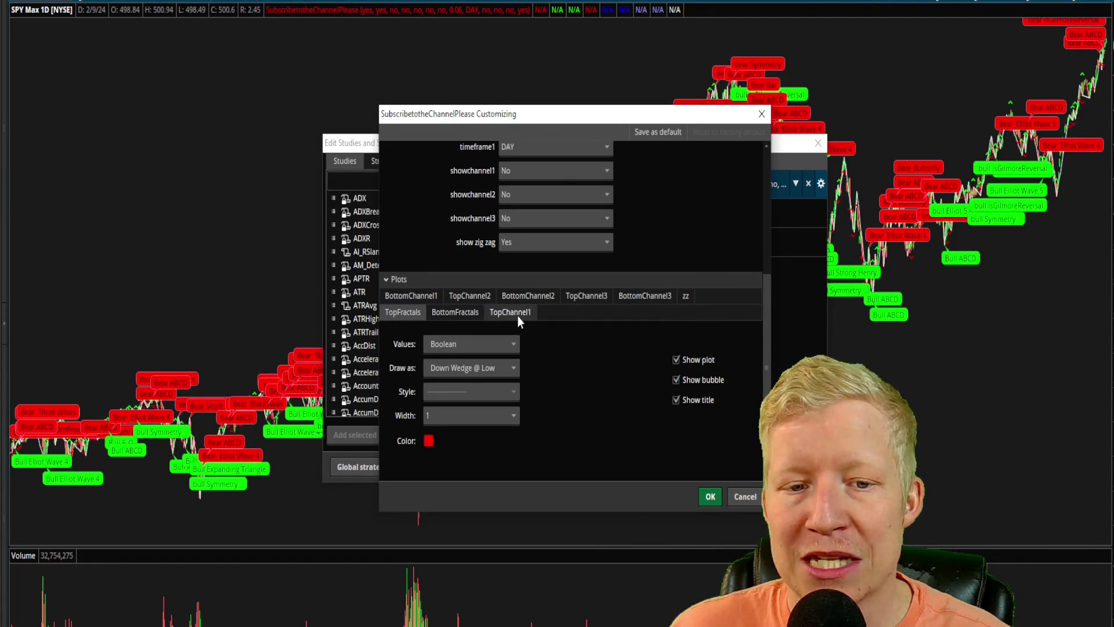
- Close the study settings, zoom the chart out, then zoom into a chosen date range
{"action": "left_click", "coordinate": [762, 114]}
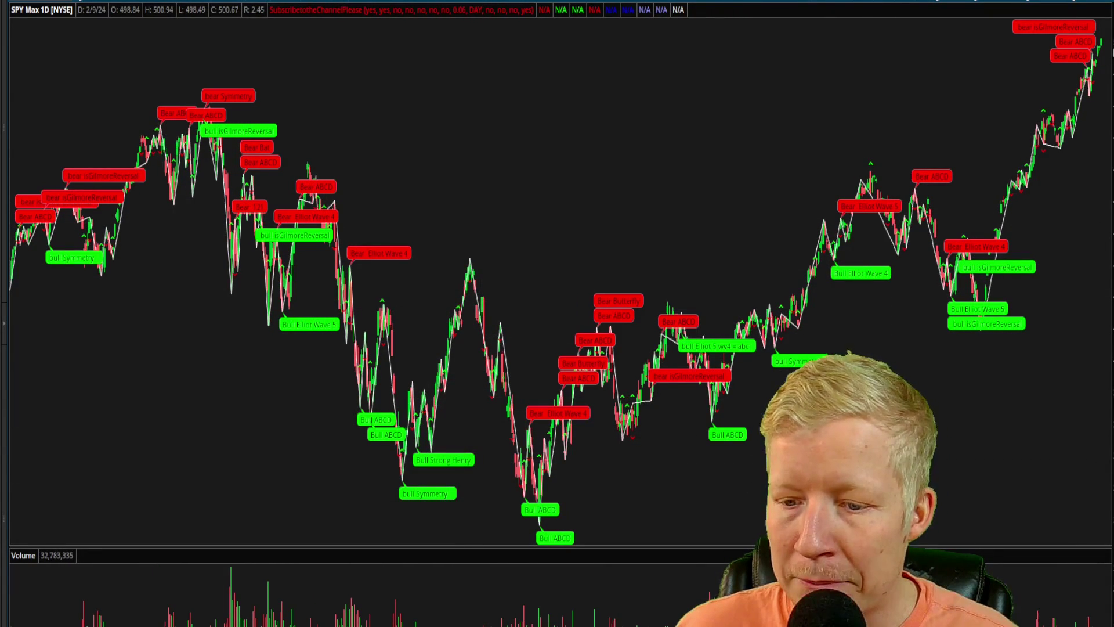
{"action": "scroll", "coordinate": [557, 278], "scroll_direction": "down", "scroll_amount": 3}
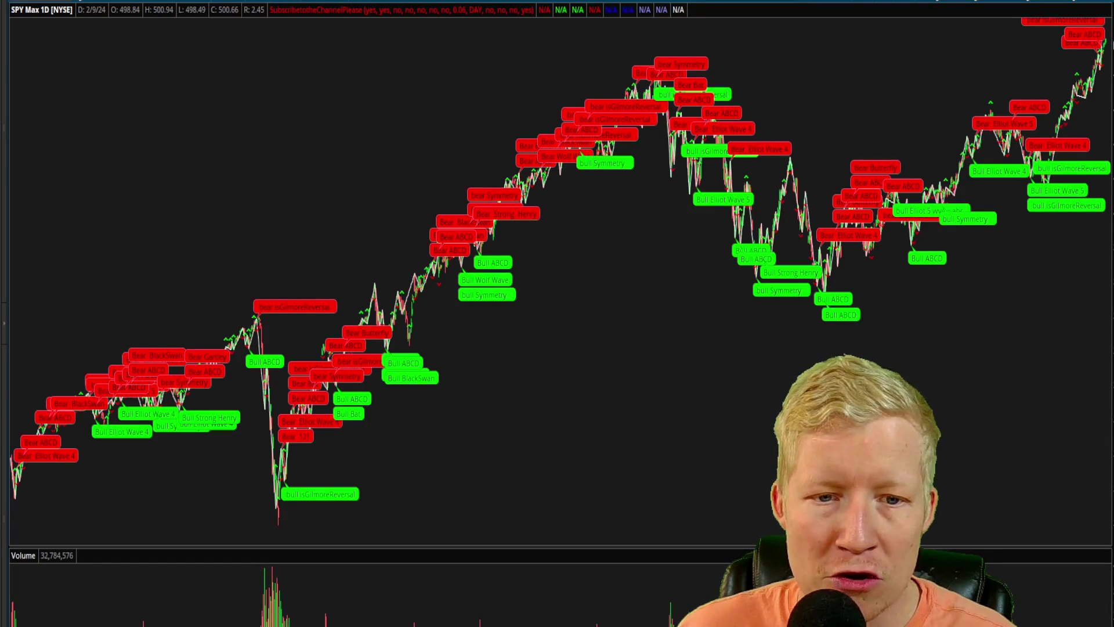
{"action": "left_click_drag", "start_coordinate": [323, 229], "coordinate": [731, 229]}
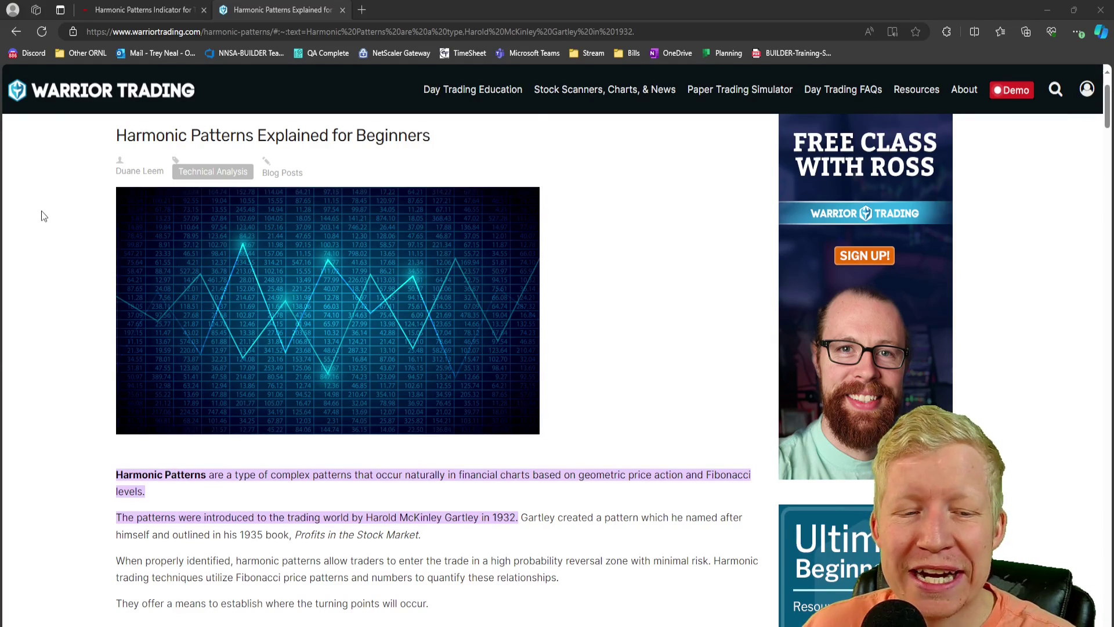
- Scroll down the Warrior Trading article, glance at the usethinkscript code page, and return
{"action": "scroll", "coordinate": [41, 215], "scroll_direction": "down", "scroll_amount": 5}
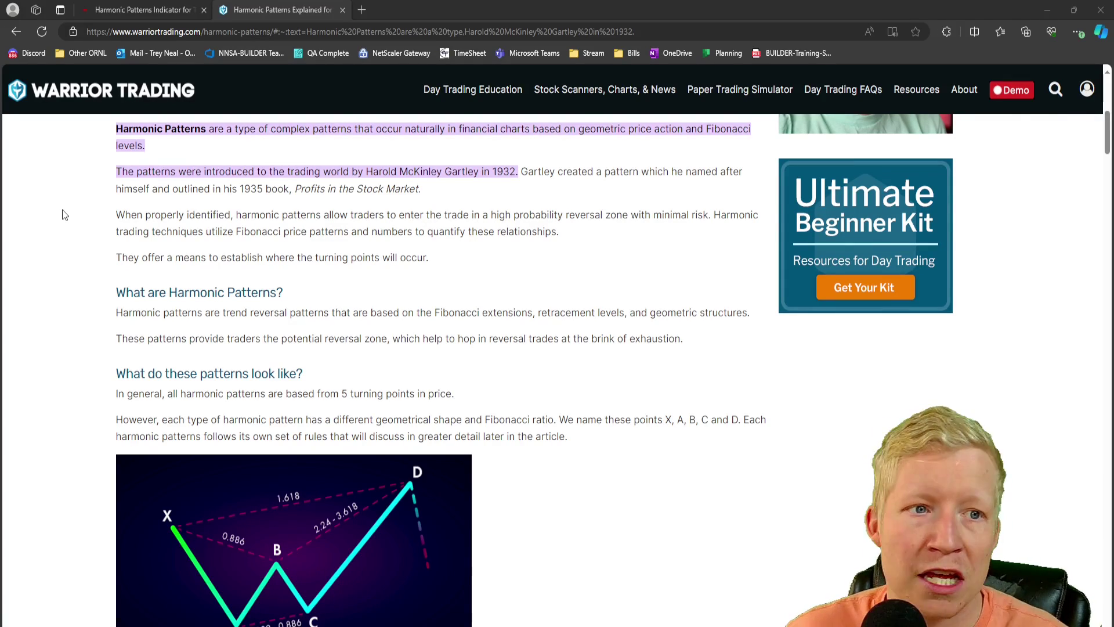
{"action": "left_click", "coordinate": [169, 10]}
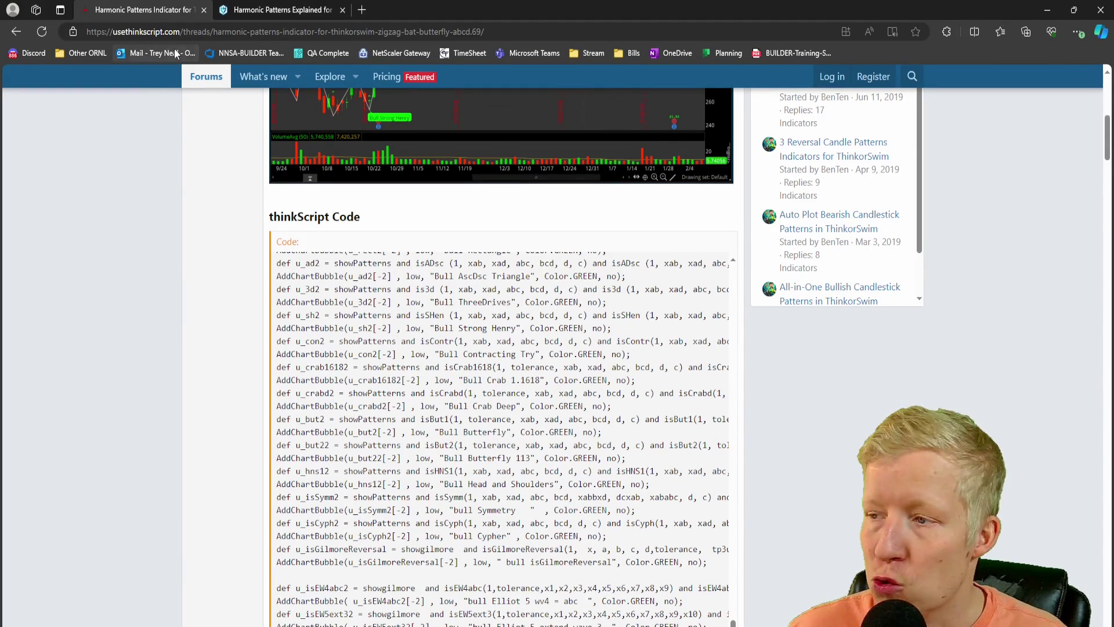
{"action": "scroll", "coordinate": [176, 82], "scroll_direction": "up", "scroll_amount": 15}
{"action": "left_click", "coordinate": [278, 10]}
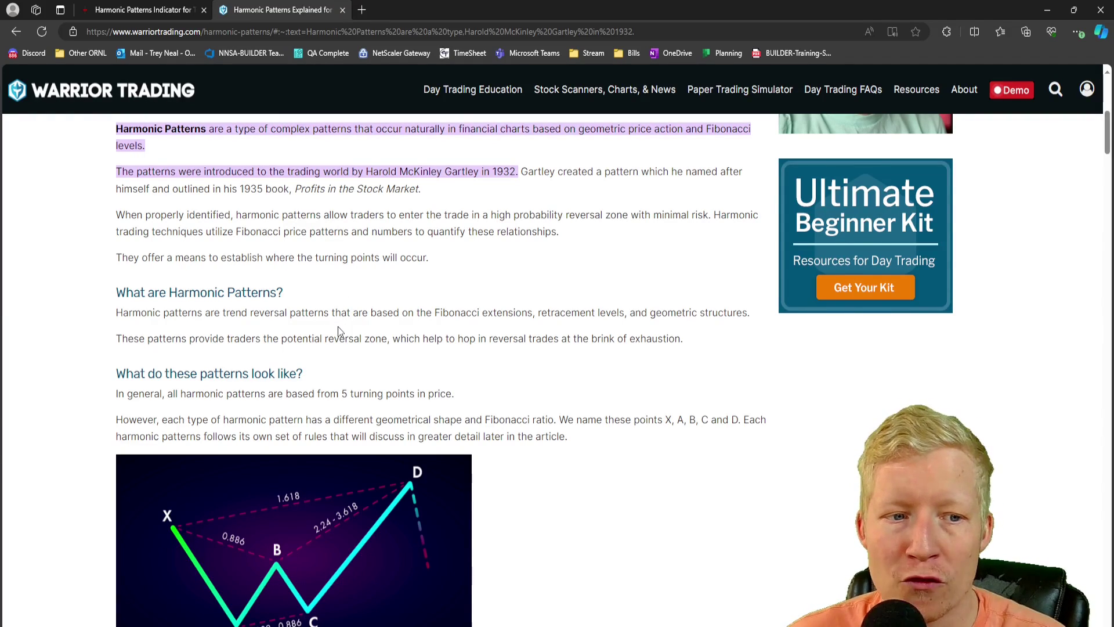
- Scroll down to the Butterfly Pattern section with its bearish and bullish diagrams
{"action": "scroll", "coordinate": [339, 330], "scroll_direction": "down", "scroll_amount": 1}
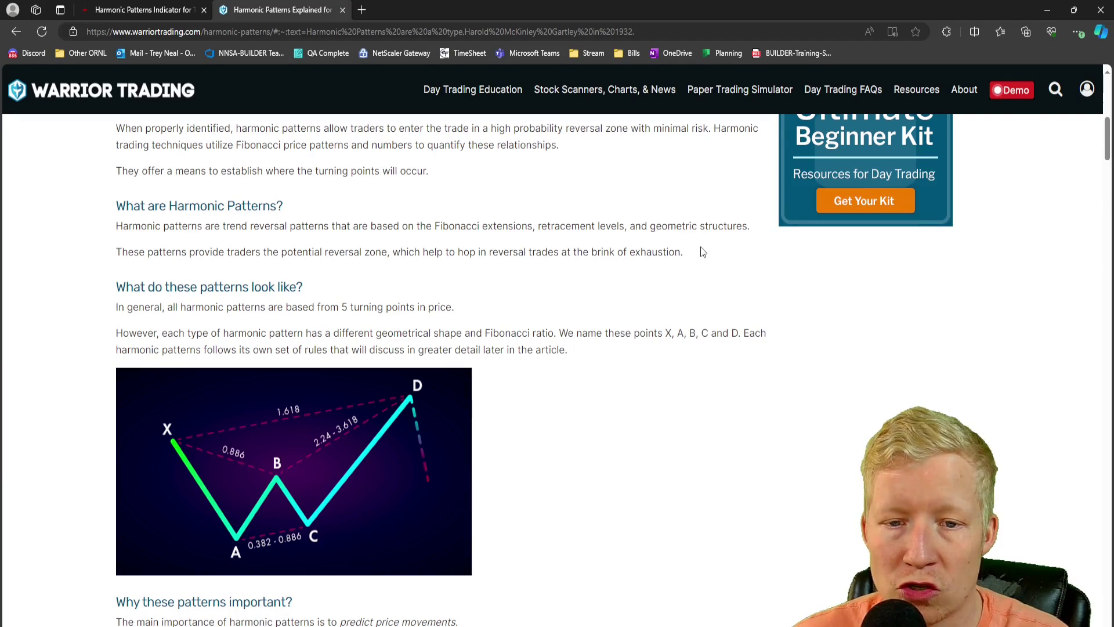
{"action": "scroll", "coordinate": [690, 252], "scroll_direction": "down", "scroll_amount": 10}
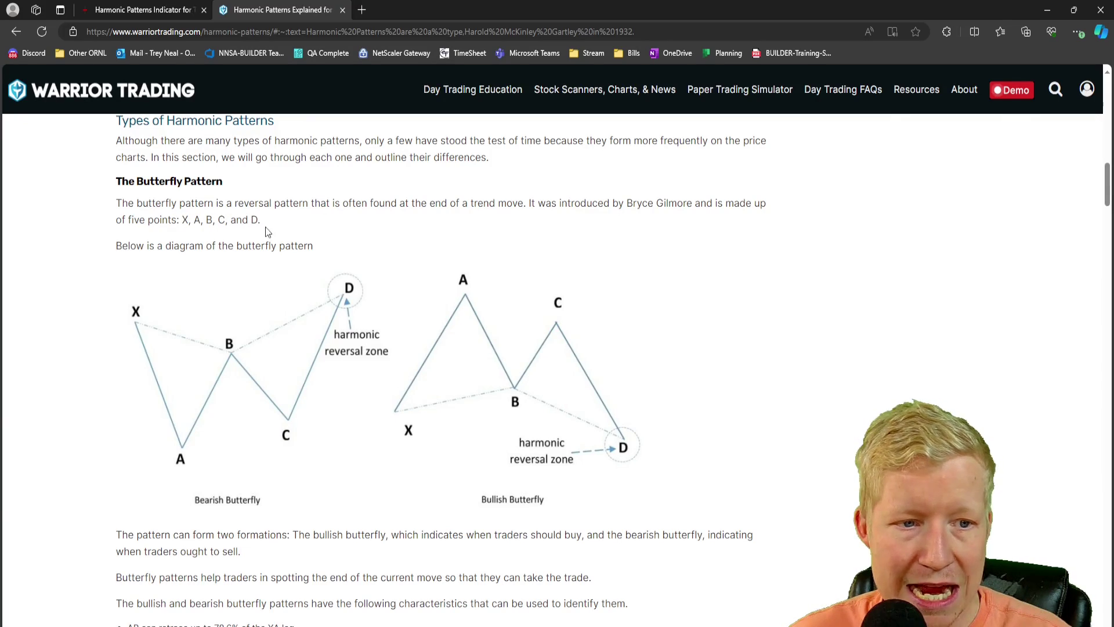
- Read through the butterfly pattern rules, then scroll down to the Bullish and Bearish Gartley diagrams
{"action": "scroll", "coordinate": [198, 262], "scroll_direction": "down", "scroll_amount": 1}
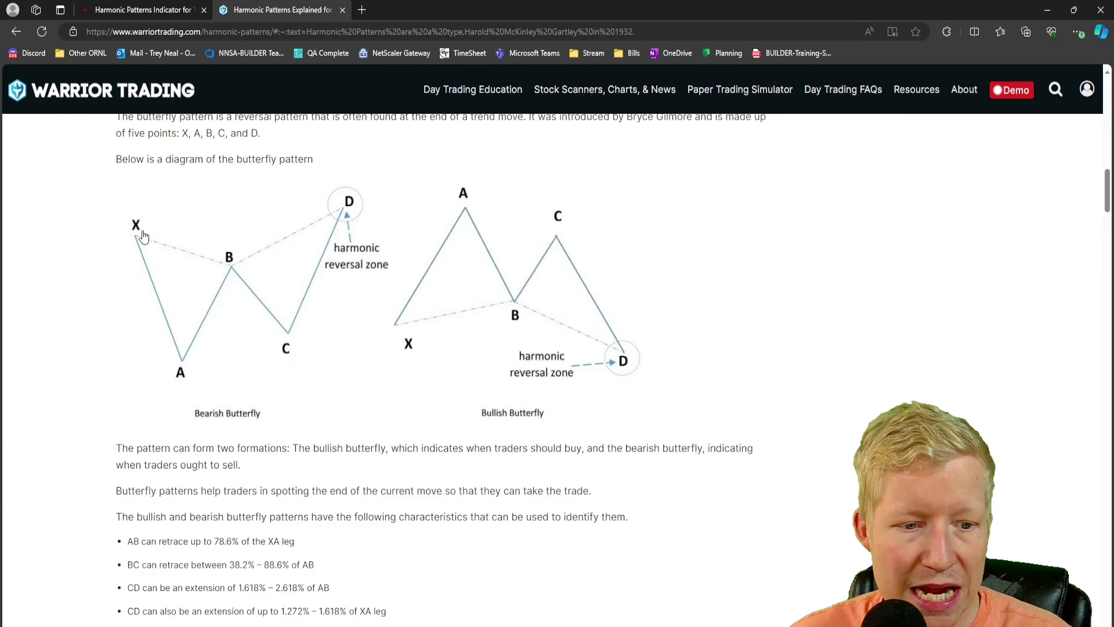
{"action": "scroll", "coordinate": [143, 236], "scroll_direction": "down", "scroll_amount": 1}
{"action": "scroll", "coordinate": [165, 212], "scroll_direction": "down", "scroll_amount": 1}
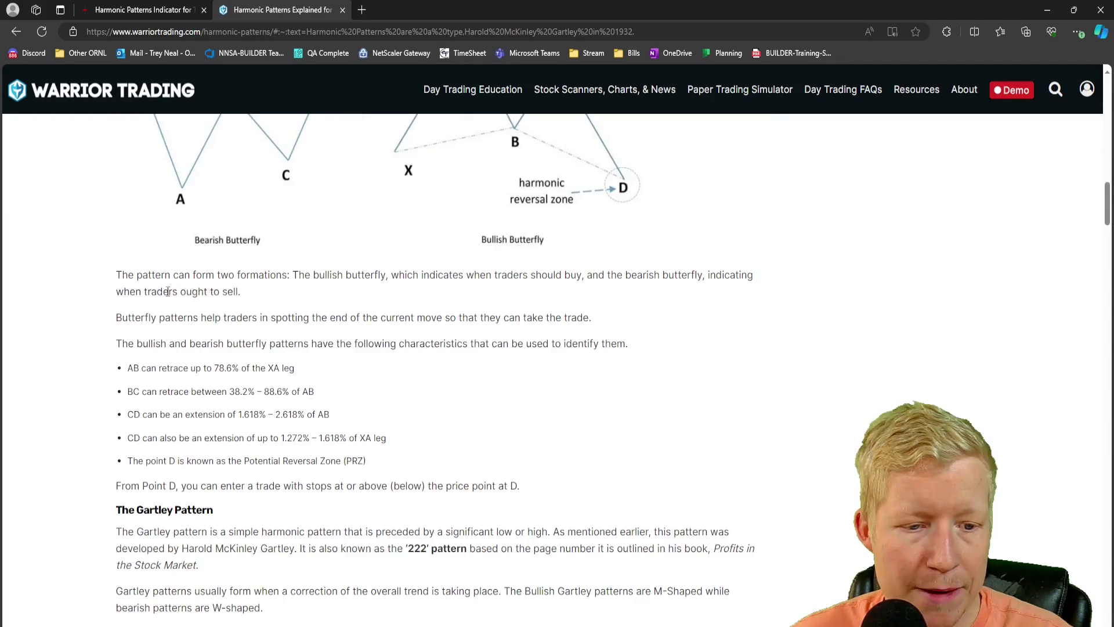
{"action": "scroll", "coordinate": [147, 383], "scroll_direction": "up", "scroll_amount": 1}
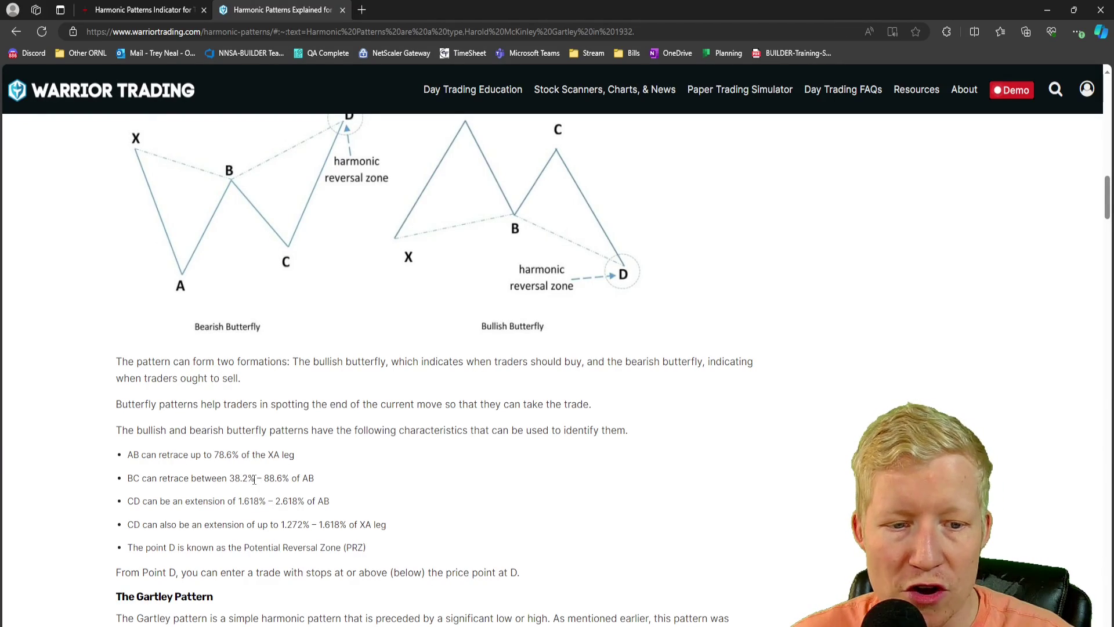
{"action": "scroll", "coordinate": [281, 290], "scroll_direction": "up", "scroll_amount": 1}
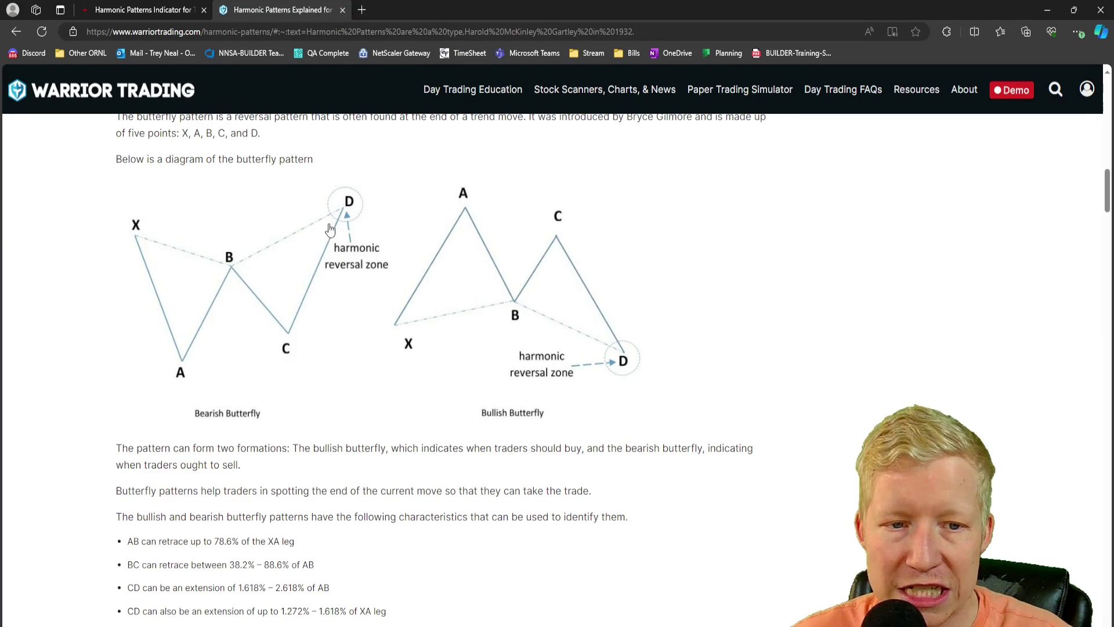
{"action": "scroll", "coordinate": [406, 253], "scroll_direction": "down", "scroll_amount": 5}
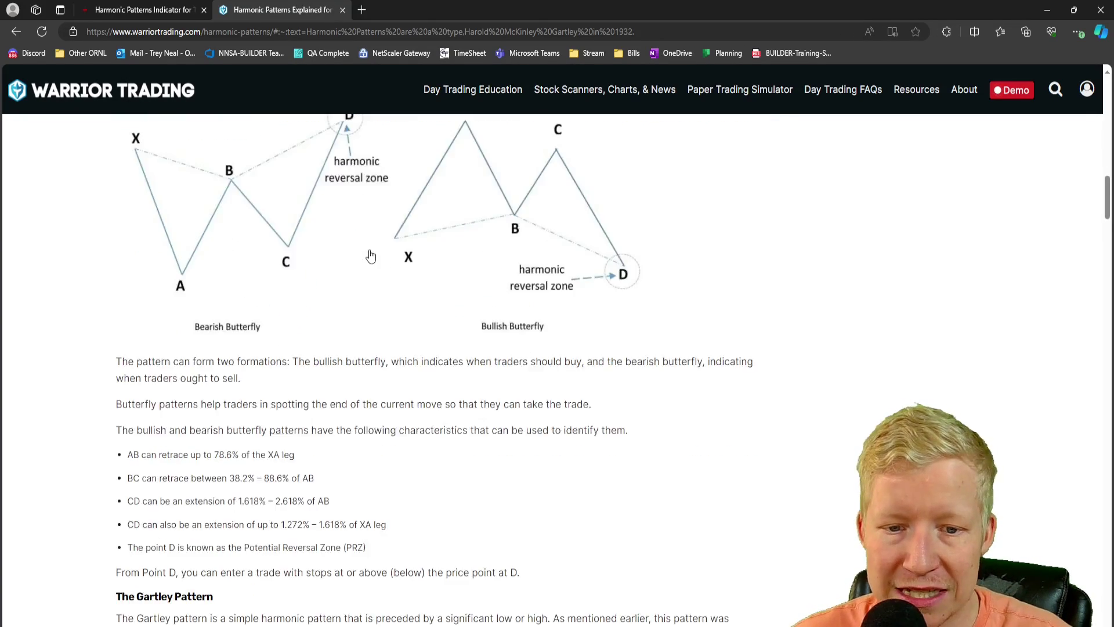
{"action": "scroll", "coordinate": [370, 262], "scroll_direction": "up", "scroll_amount": 7}
{"action": "scroll", "coordinate": [241, 303], "scroll_direction": "down", "scroll_amount": 1}
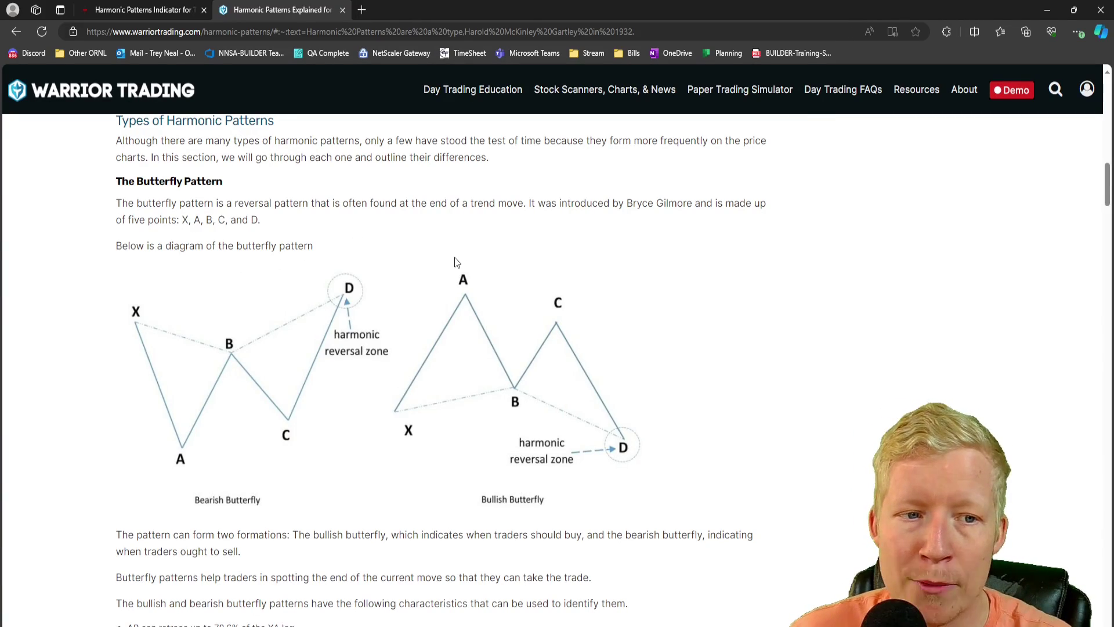
{"action": "scroll", "coordinate": [454, 261], "scroll_direction": "down", "scroll_amount": 3}
{"action": "scroll", "coordinate": [438, 272], "scroll_direction": "up", "scroll_amount": 2}
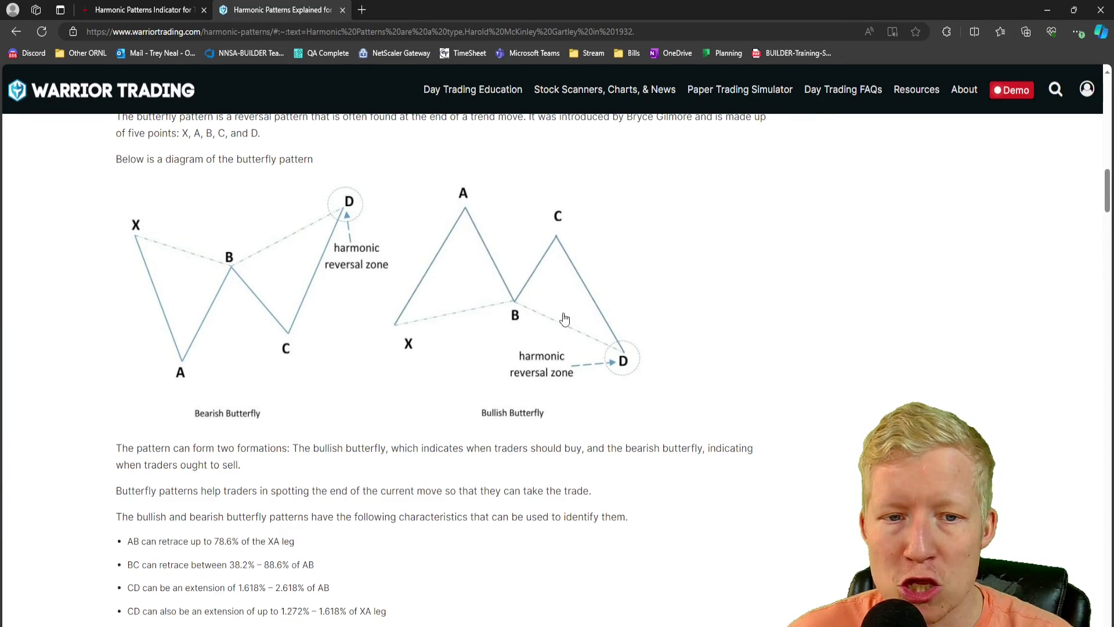
{"action": "scroll", "coordinate": [338, 256], "scroll_direction": "up", "scroll_amount": 1}
{"action": "scroll", "coordinate": [383, 400], "scroll_direction": "down", "scroll_amount": 5}
{"action": "scroll", "coordinate": [226, 274], "scroll_direction": "down", "scroll_amount": 3}
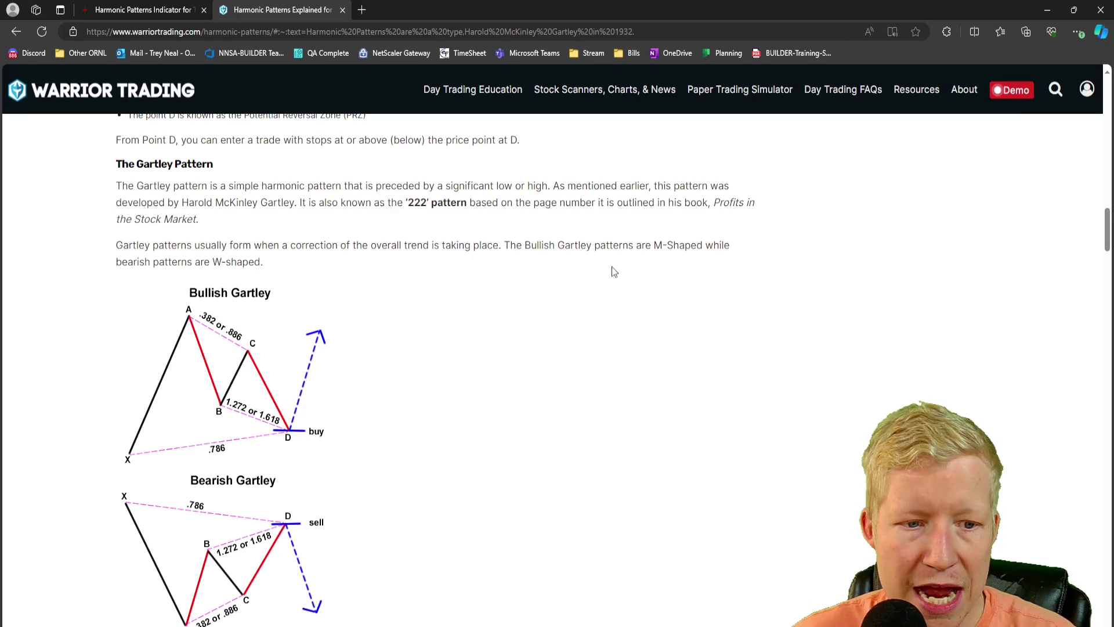
- Look back at the butterfly diagrams, then read the Gartley rules (AB retraces about 61.8% of XA)
{"action": "scroll", "coordinate": [270, 270], "scroll_direction": "up", "scroll_amount": 9}
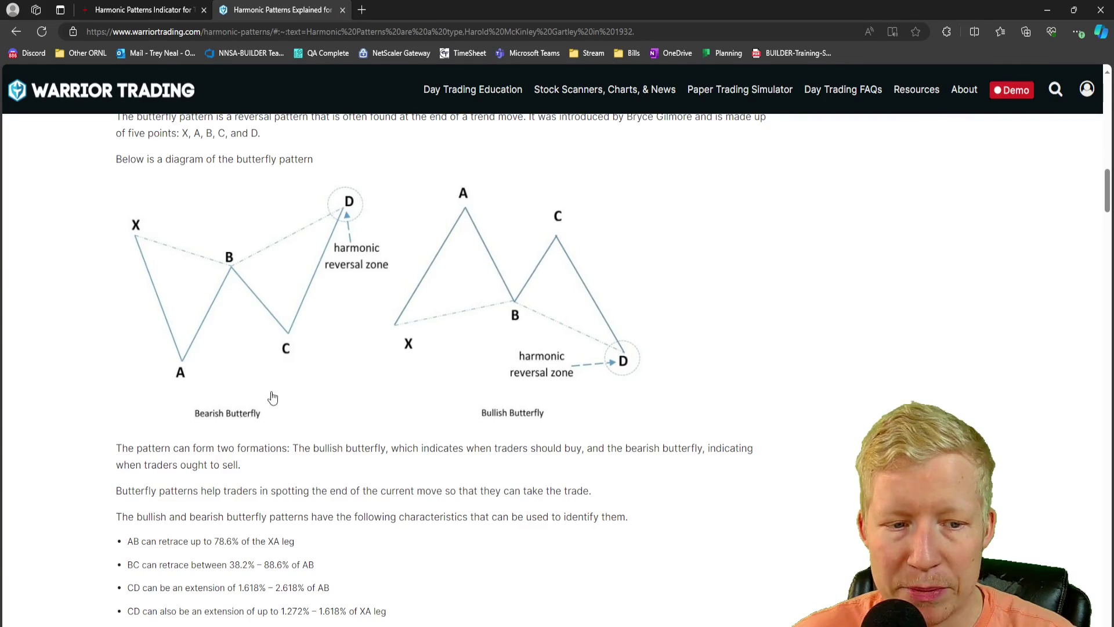
{"action": "scroll", "coordinate": [219, 396], "scroll_direction": "down", "scroll_amount": 7}
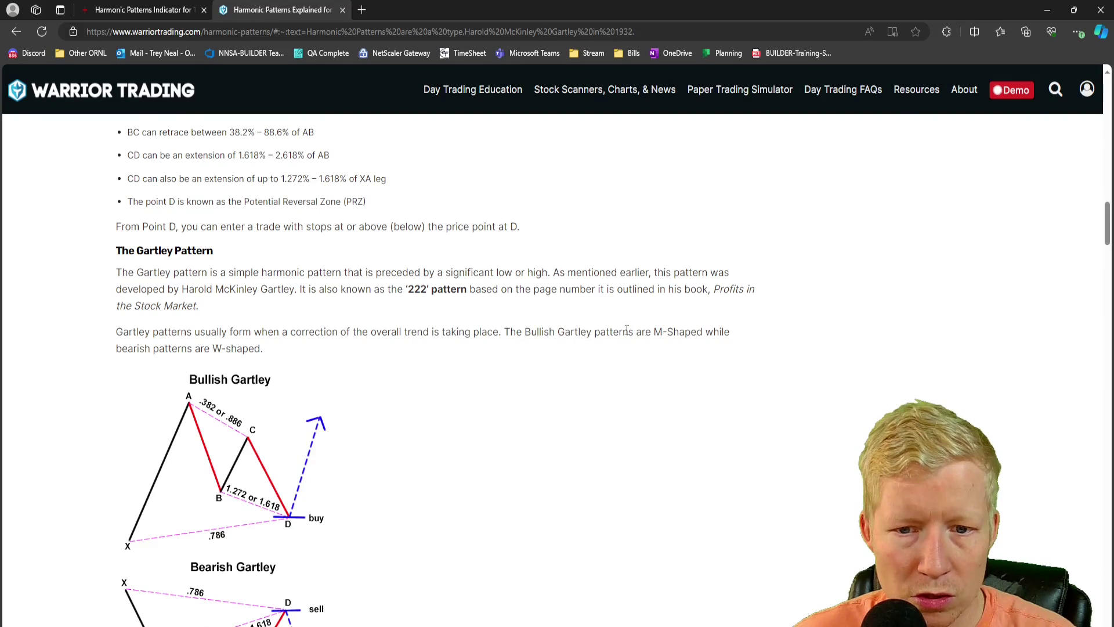
{"action": "scroll", "coordinate": [649, 336], "scroll_direction": "up", "scroll_amount": 5}
{"action": "scroll", "coordinate": [542, 321], "scroll_direction": "up", "scroll_amount": 2}
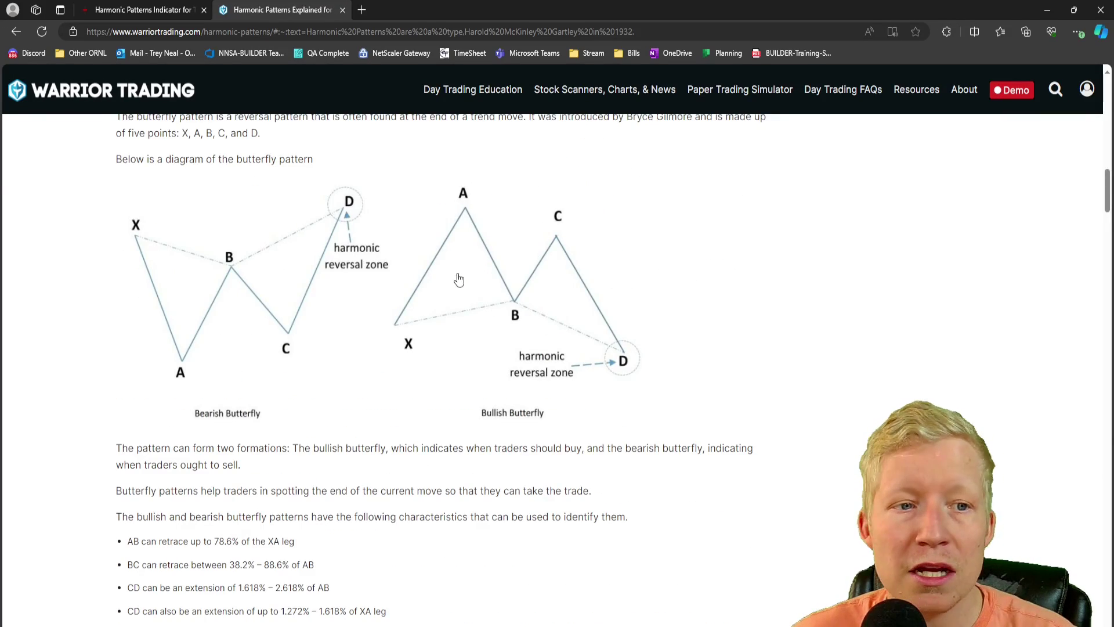
{"action": "scroll", "coordinate": [458, 279], "scroll_direction": "up", "scroll_amount": 2}
{"action": "scroll", "coordinate": [514, 406], "scroll_direction": "down", "scroll_amount": 8}
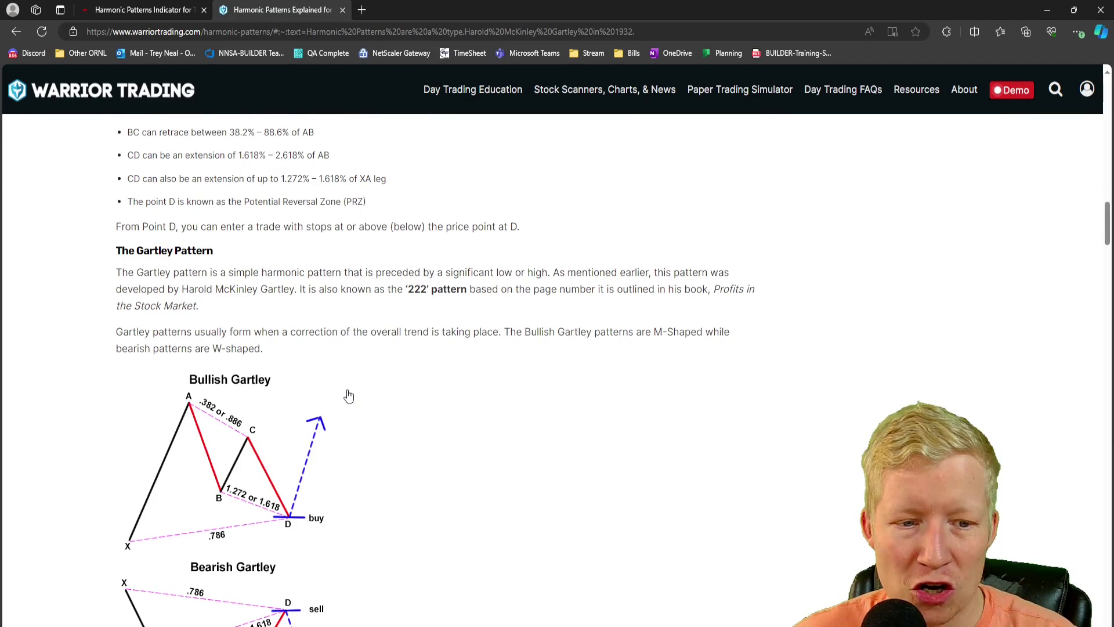
{"action": "scroll", "coordinate": [349, 395], "scroll_direction": "down", "scroll_amount": 3}
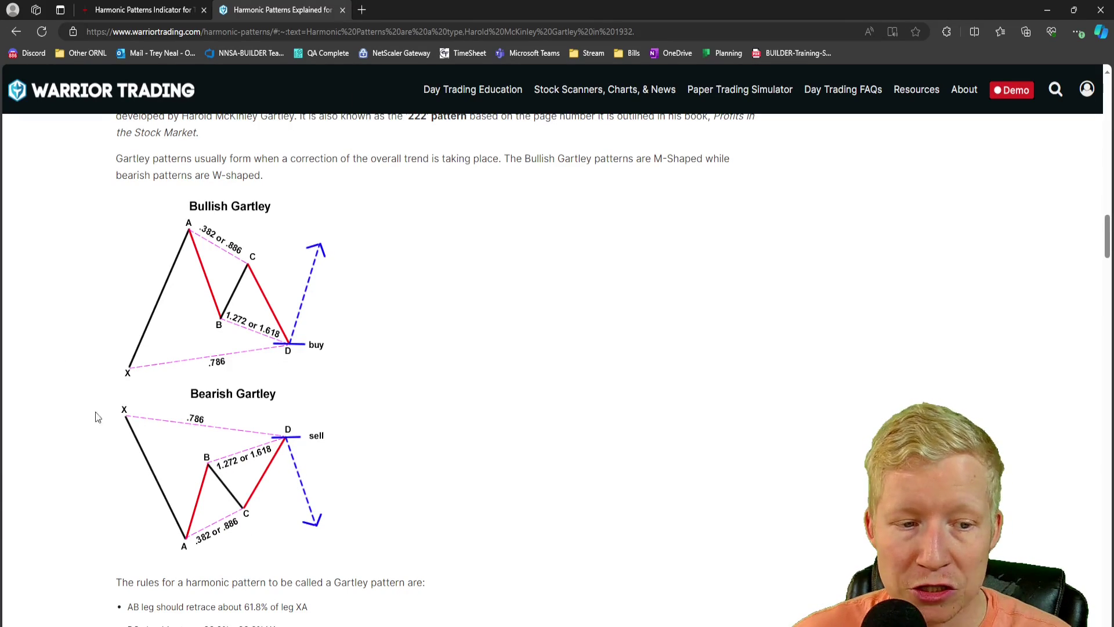
- Read the Bullish/Bearish Bat diagrams and rules, continuing down to the Bullish Crab diagram
{"action": "scroll", "coordinate": [452, 429], "scroll_direction": "down", "scroll_amount": 6}
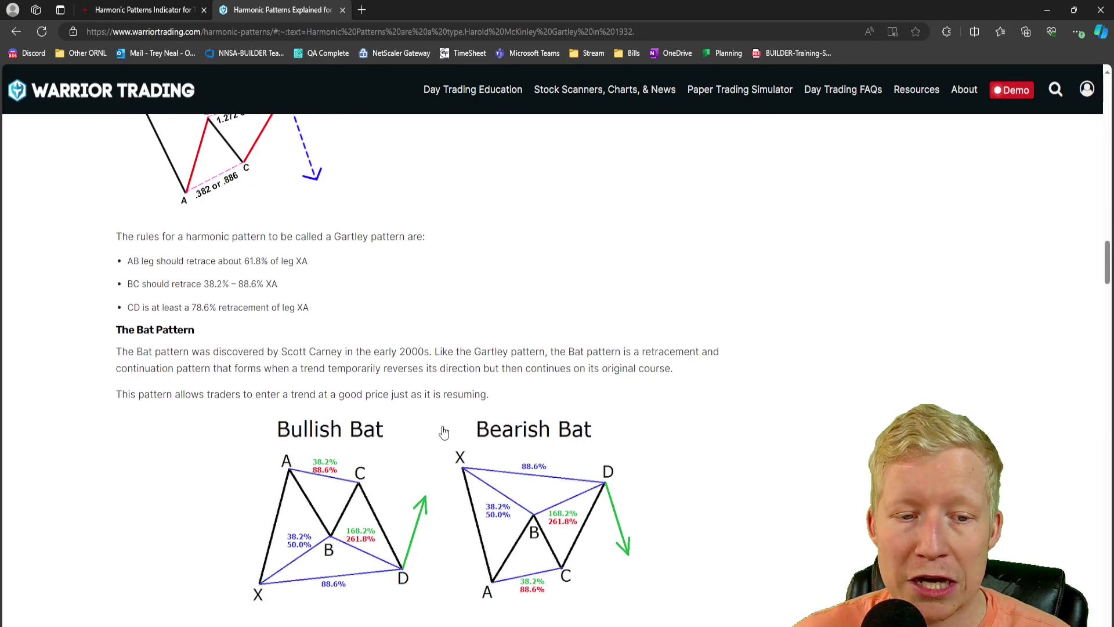
{"action": "scroll", "coordinate": [676, 374], "scroll_direction": "down", "scroll_amount": 2}
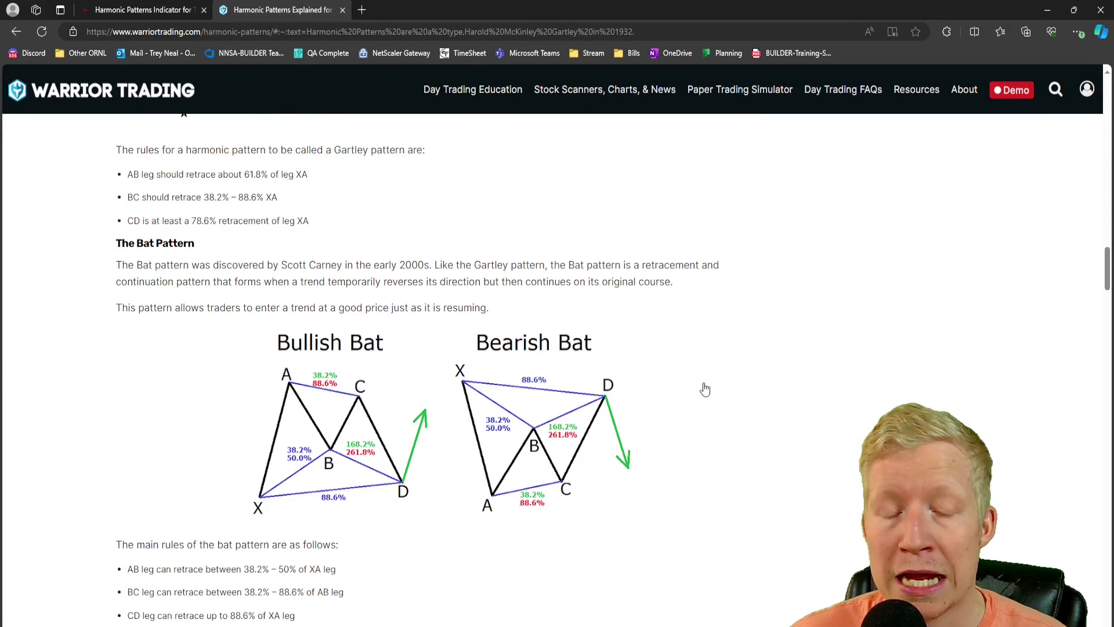
{"action": "scroll", "coordinate": [702, 393], "scroll_direction": "down", "scroll_amount": 5}
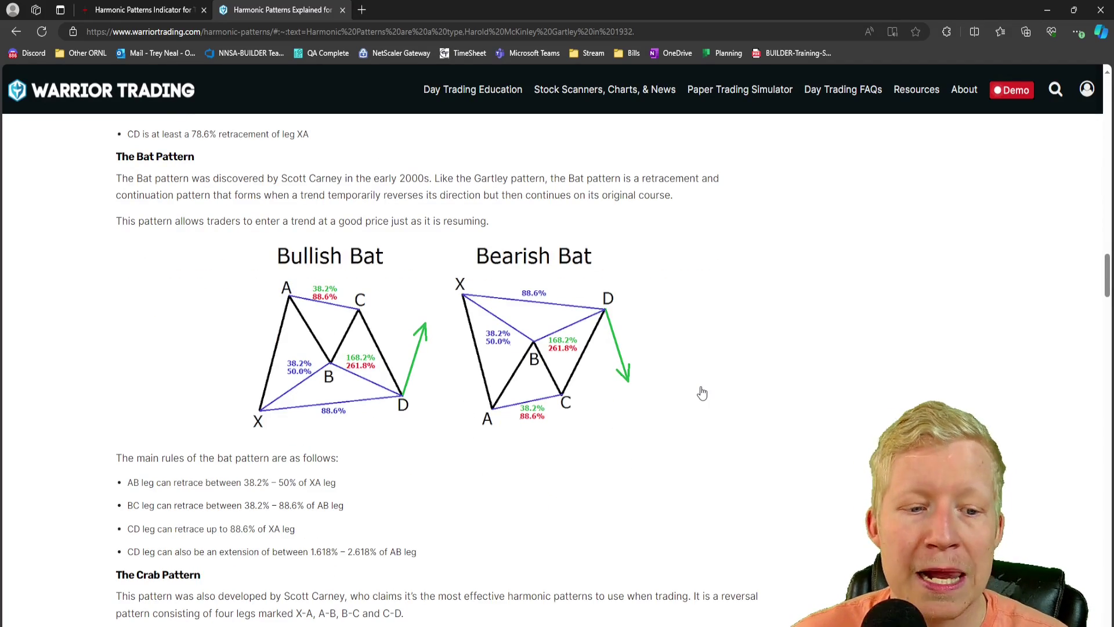
{"action": "scroll", "coordinate": [702, 393], "scroll_direction": "up", "scroll_amount": 3}
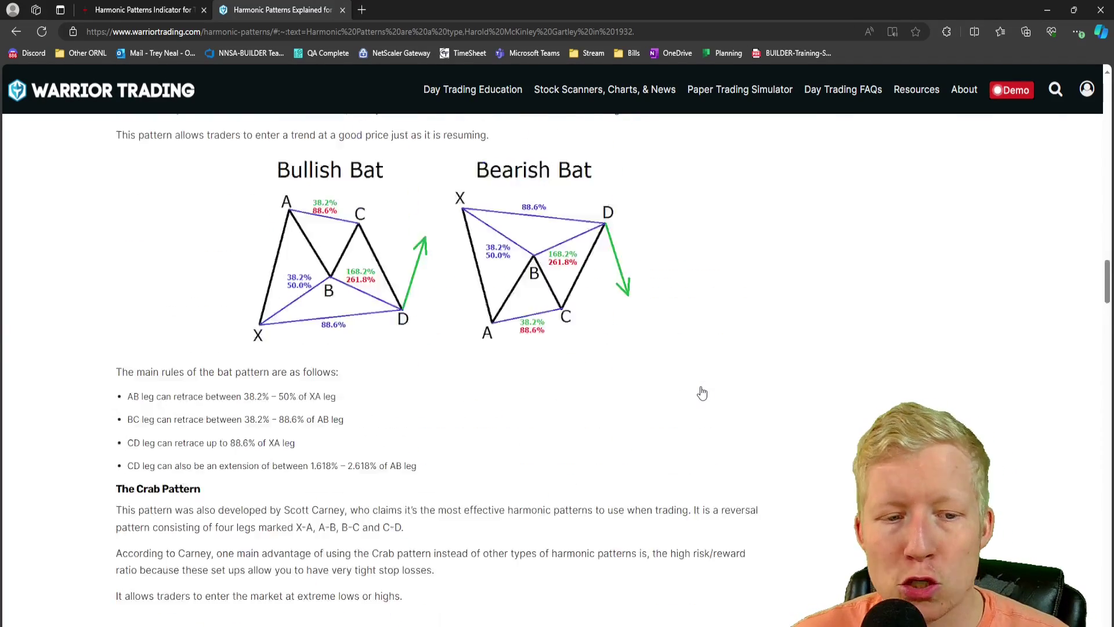
{"action": "scroll", "coordinate": [514, 435], "scroll_direction": "down", "scroll_amount": 1}
{"action": "scroll", "coordinate": [269, 473], "scroll_direction": "up", "scroll_amount": 1}
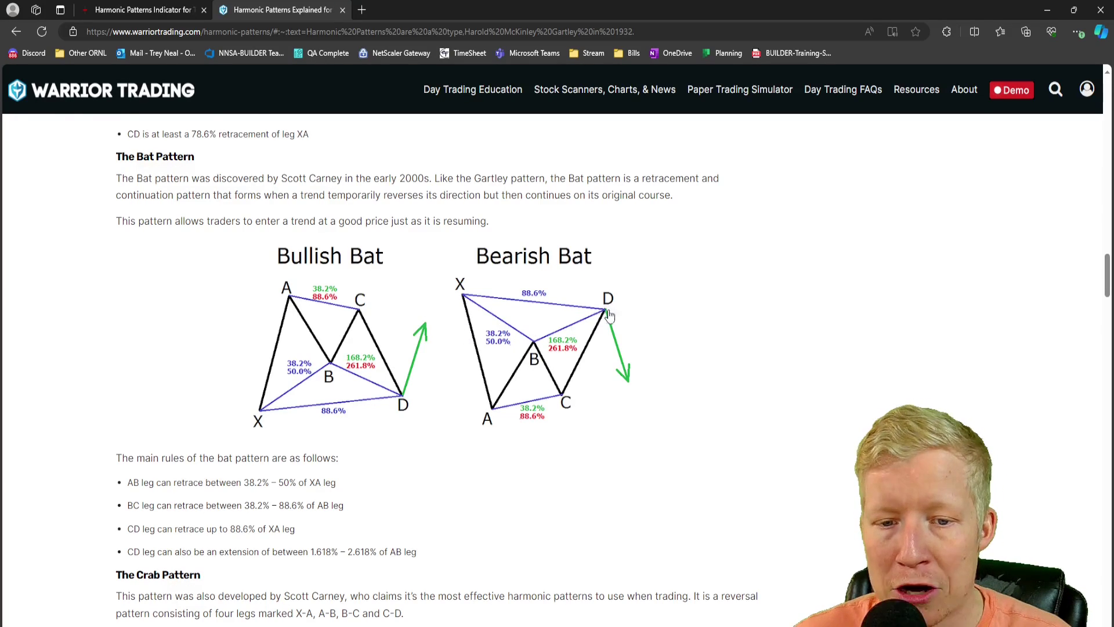
{"action": "scroll", "coordinate": [631, 384], "scroll_direction": "up", "scroll_amount": 8}
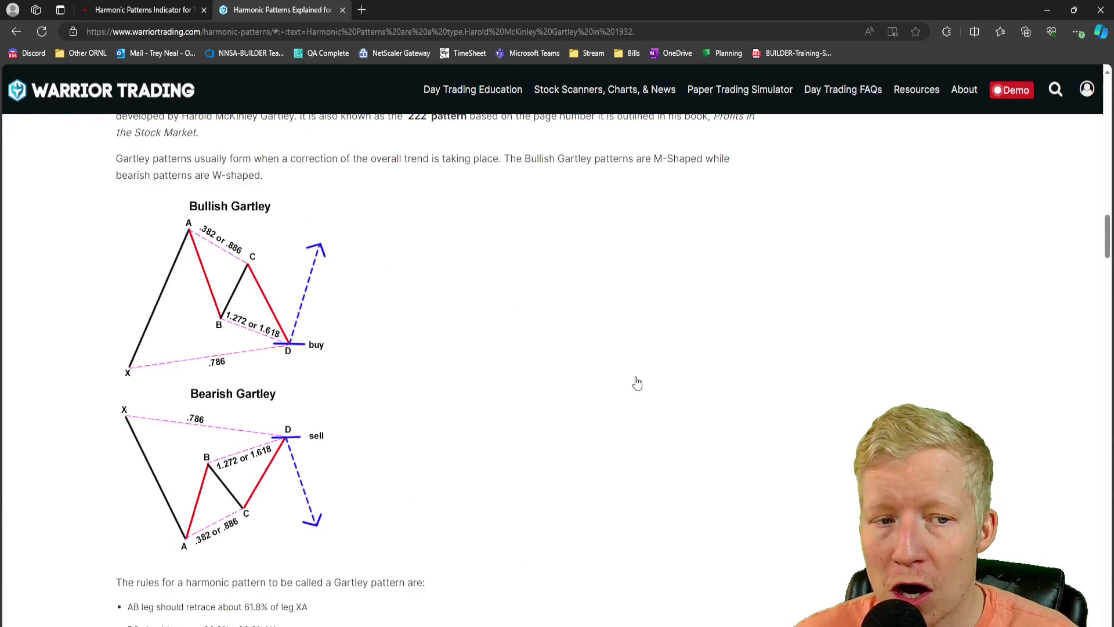
{"action": "scroll", "coordinate": [636, 380], "scroll_direction": "down", "scroll_amount": 8}
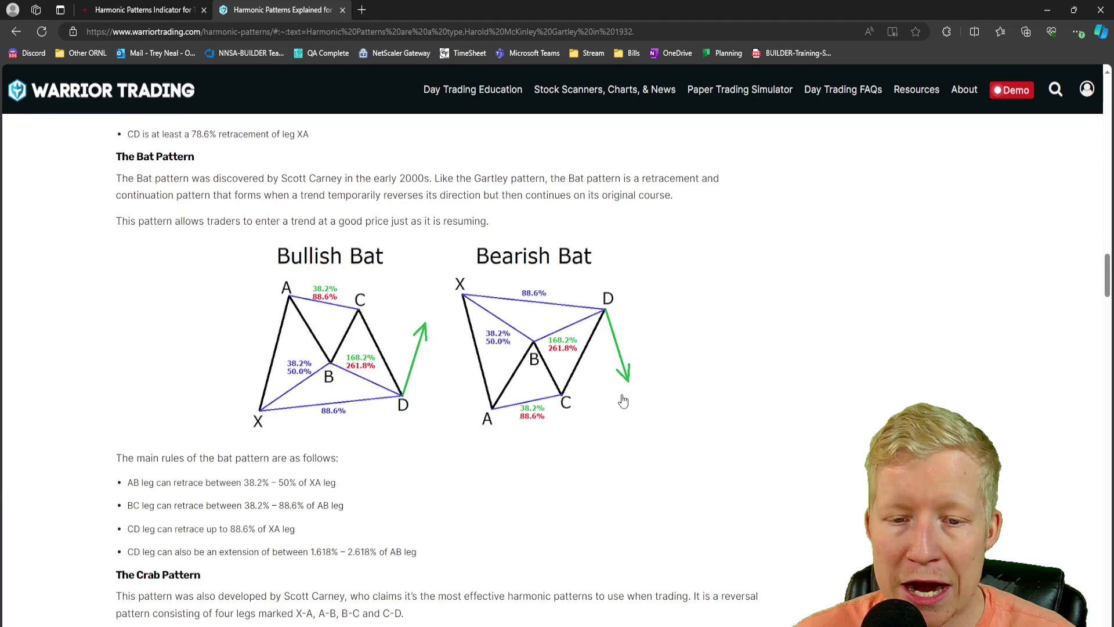
{"action": "scroll", "coordinate": [622, 400], "scroll_direction": "down", "scroll_amount": 6}
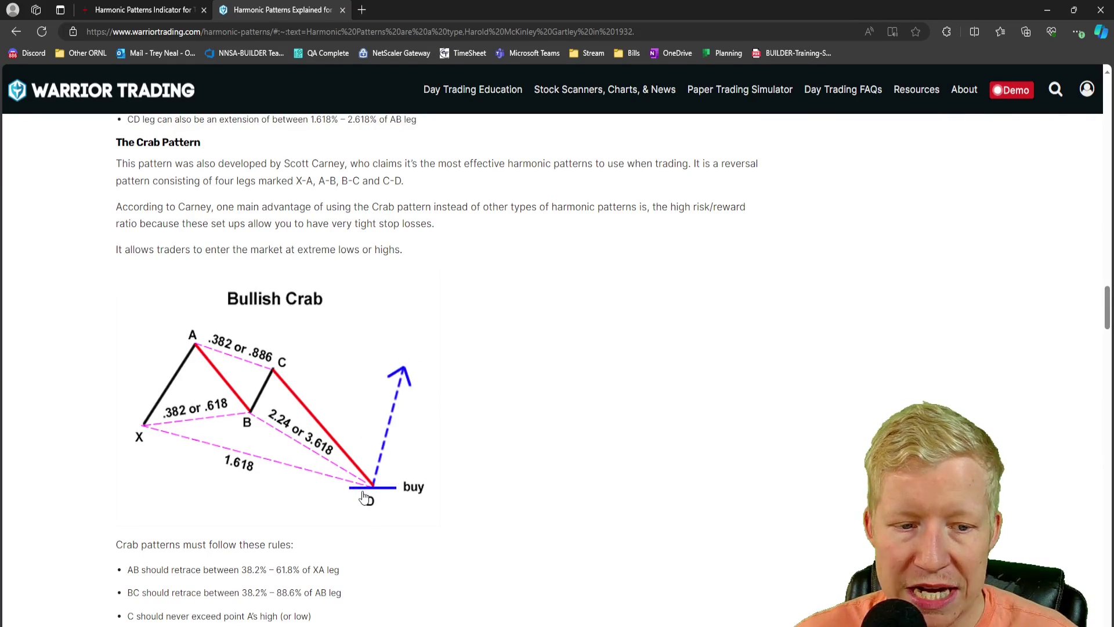
{"action": "scroll", "coordinate": [363, 493], "scroll_direction": "up", "scroll_amount": 2}
{"action": "scroll", "coordinate": [372, 488], "scroll_direction": "down", "scroll_amount": 2}
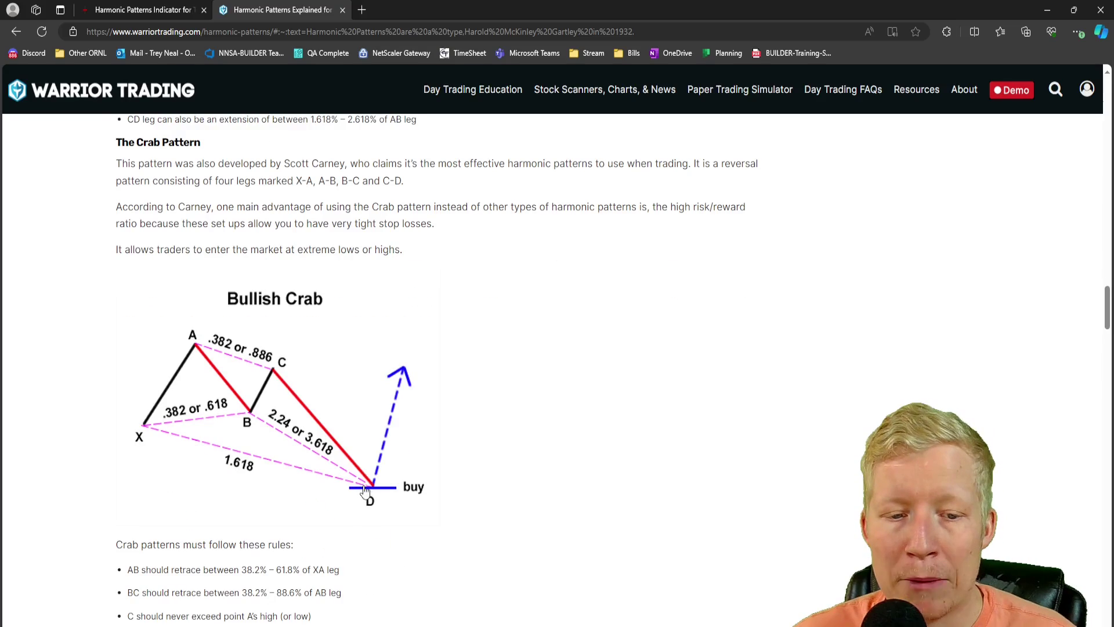
{"action": "scroll", "coordinate": [430, 378], "scroll_direction": "down", "scroll_amount": 4}
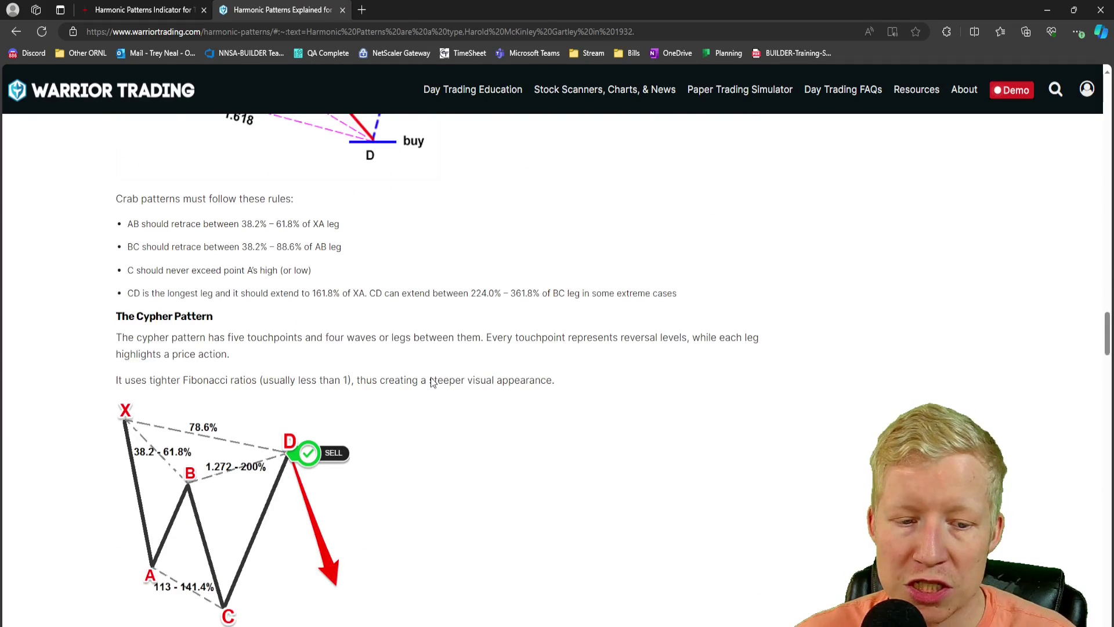
{"action": "scroll", "coordinate": [430, 378], "scroll_direction": "up", "scroll_amount": 3}
{"action": "scroll", "coordinate": [432, 382], "scroll_direction": "up", "scroll_amount": 3}
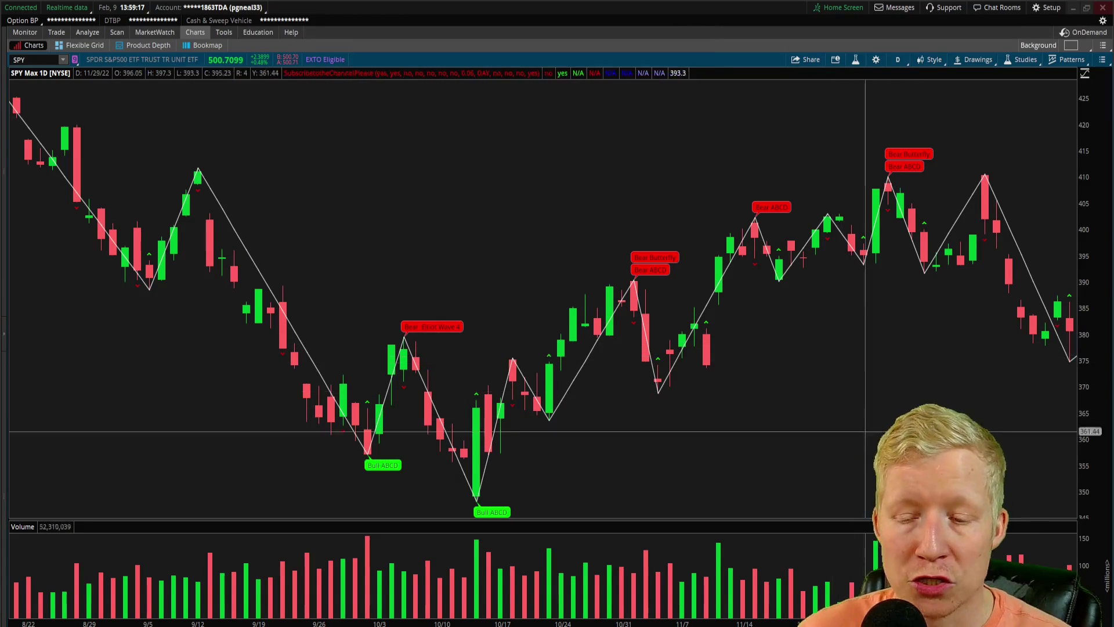
- Change the SPY chart aggregation from D to 1m and zoom into about 11:20–13:25
{"action": "scroll", "coordinate": [543, 298], "scroll_direction": "down", "scroll_amount": 5}
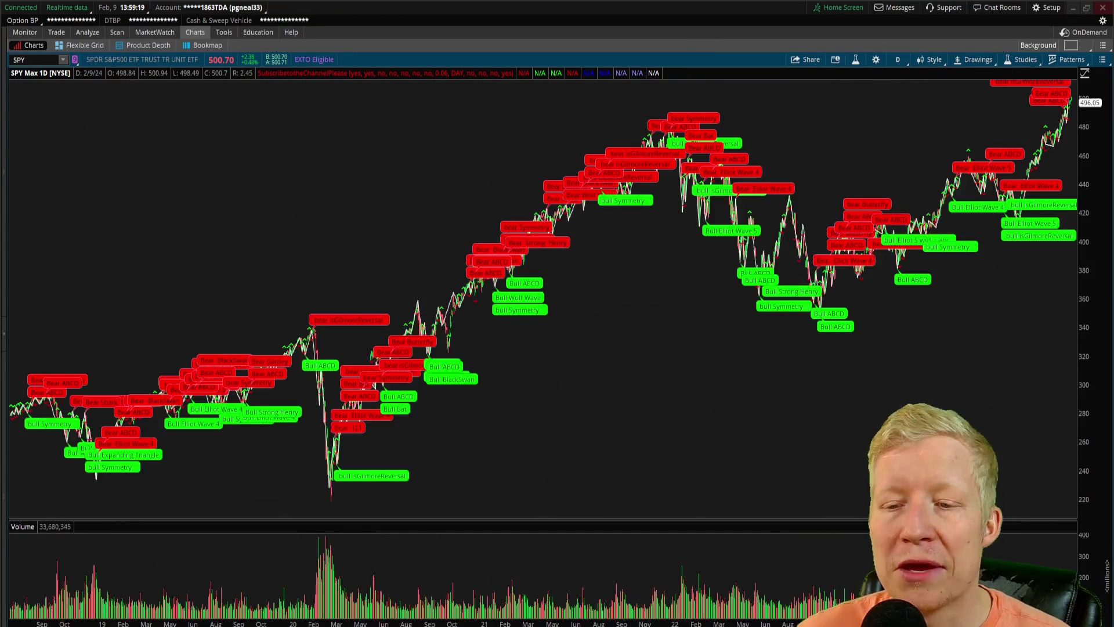
{"action": "scroll", "coordinate": [761, 282], "scroll_direction": "up", "scroll_amount": 3}
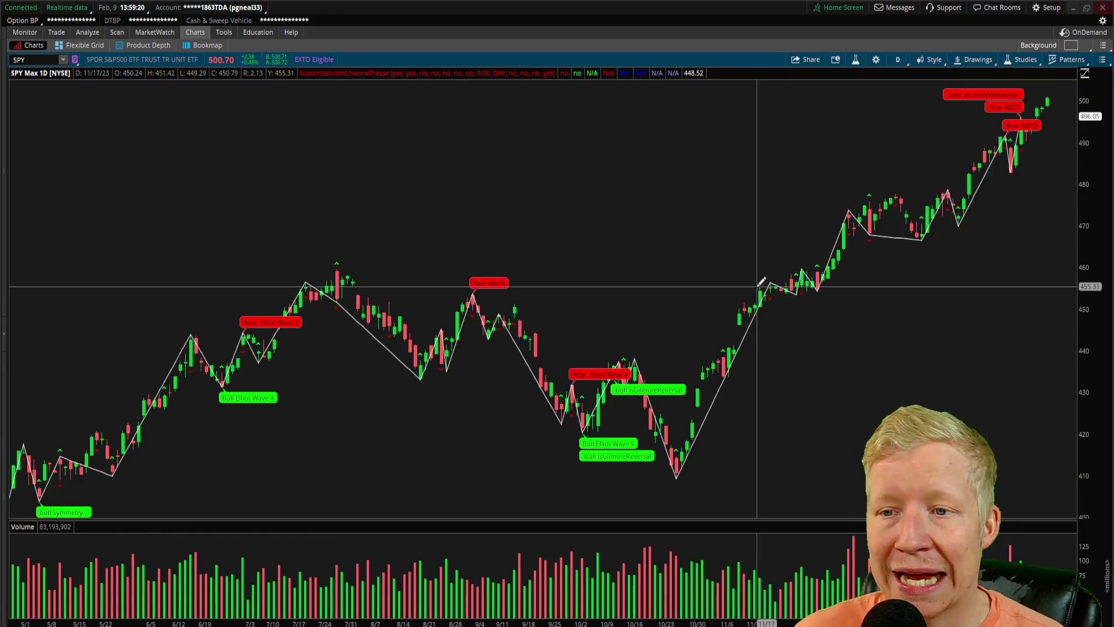
{"action": "left_click", "coordinate": [897, 60]}
{"action": "left_click", "coordinate": [869, 106]}
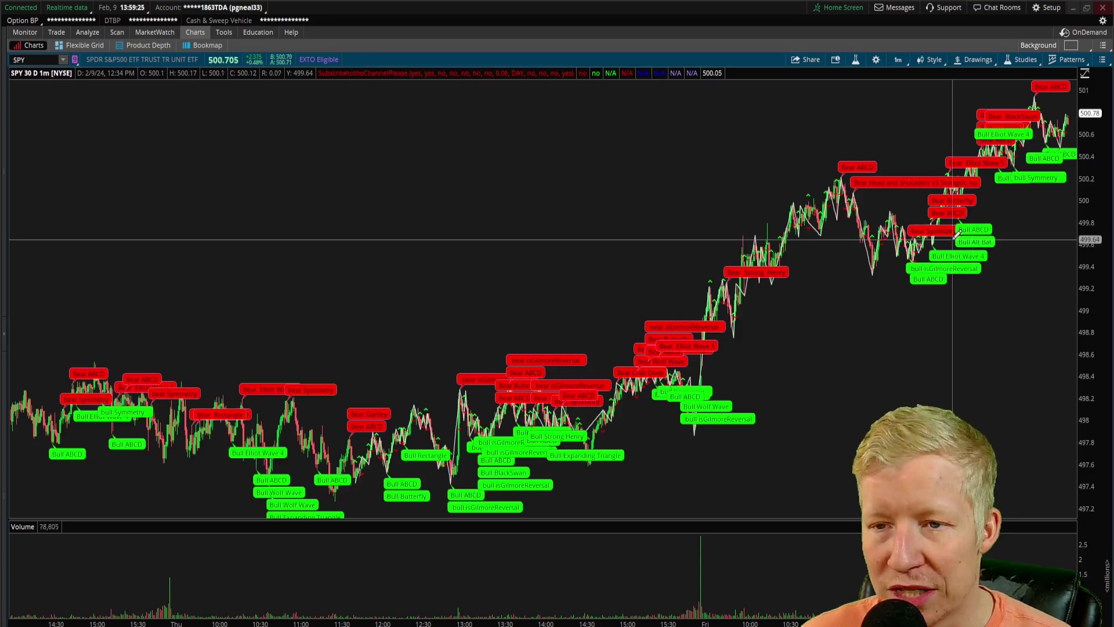
{"action": "scroll", "coordinate": [815, 255], "scroll_direction": "up", "scroll_amount": 3}
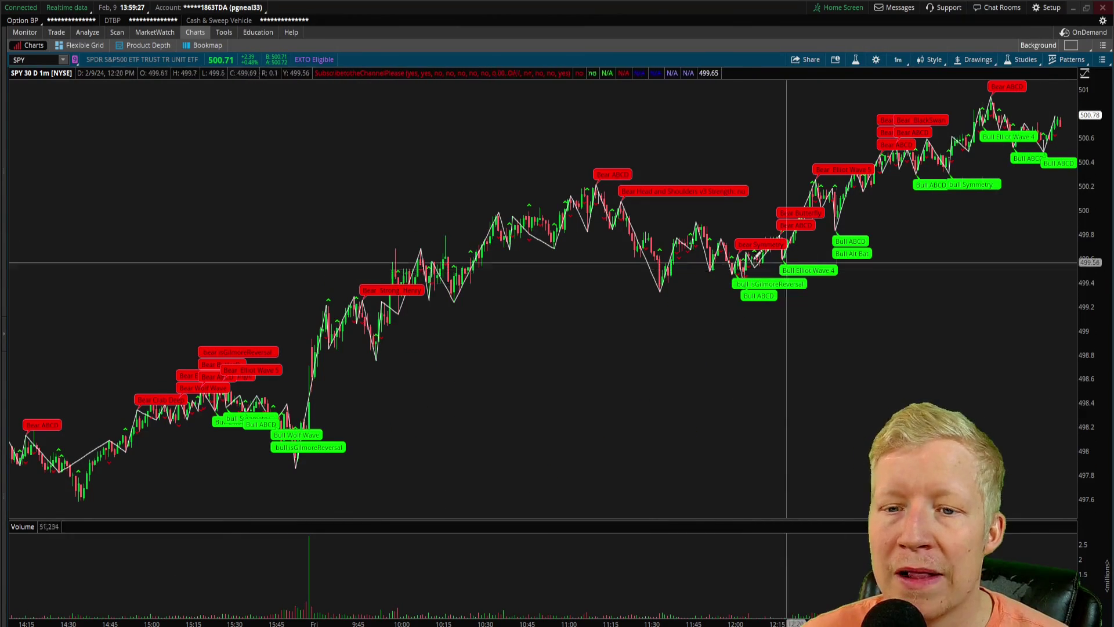
{"action": "left_click_drag", "start_coordinate": [746, 250], "coordinate": [609, 250]}
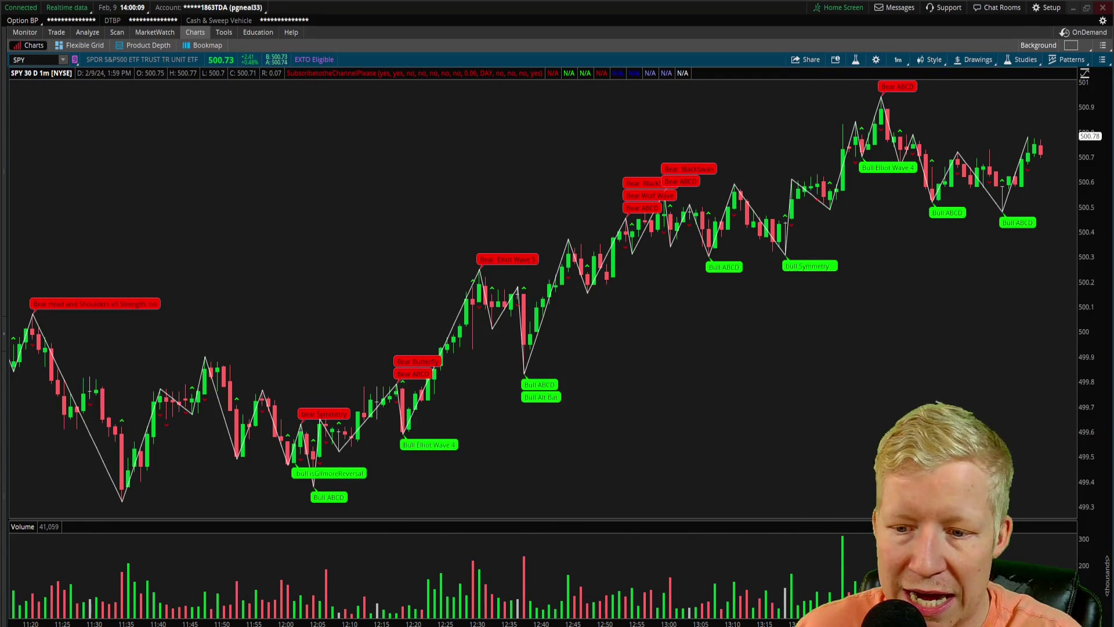
- Zoom out the 1-minute chart to span from Feb 8 afternoon onward
{"action": "scroll", "coordinate": [557, 211], "scroll_direction": "down", "scroll_amount": 3}
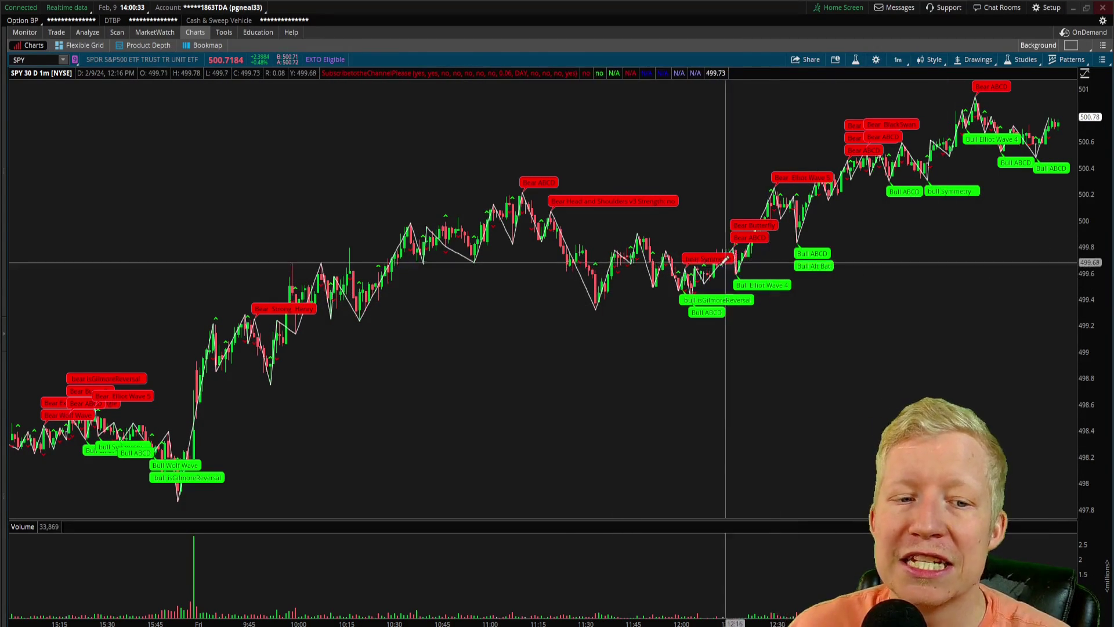
- Zoom the 1-minute chart into about 11:45–13:30 to read the Gilmore, Alt Bat and Symmetry bubbles
{"action": "left_click_drag", "start_coordinate": [652, 256], "coordinate": [1091, 273]}
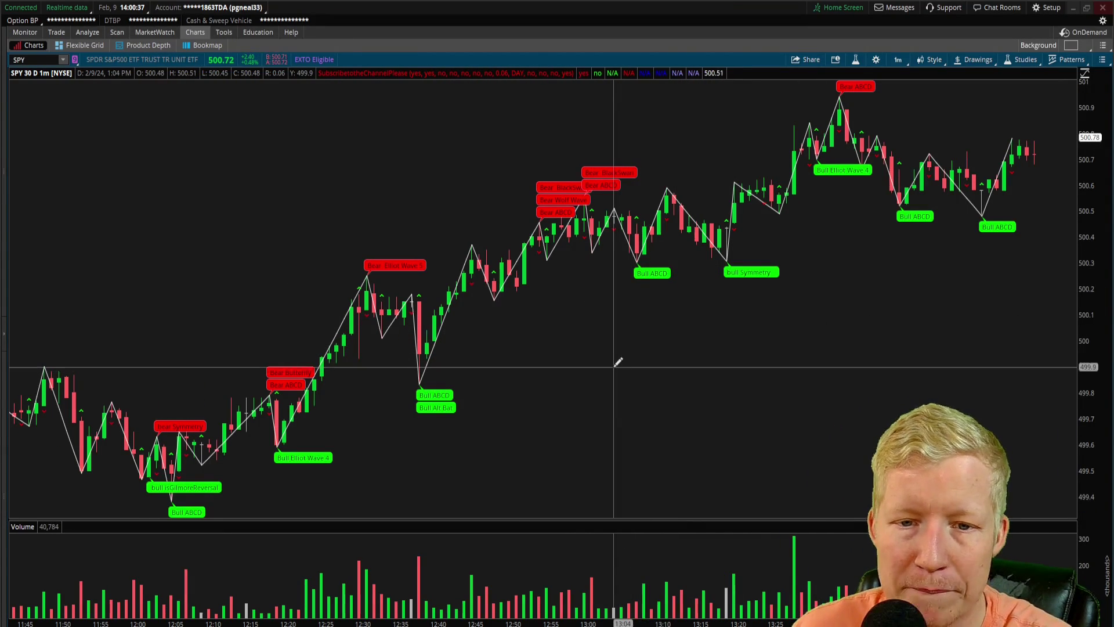